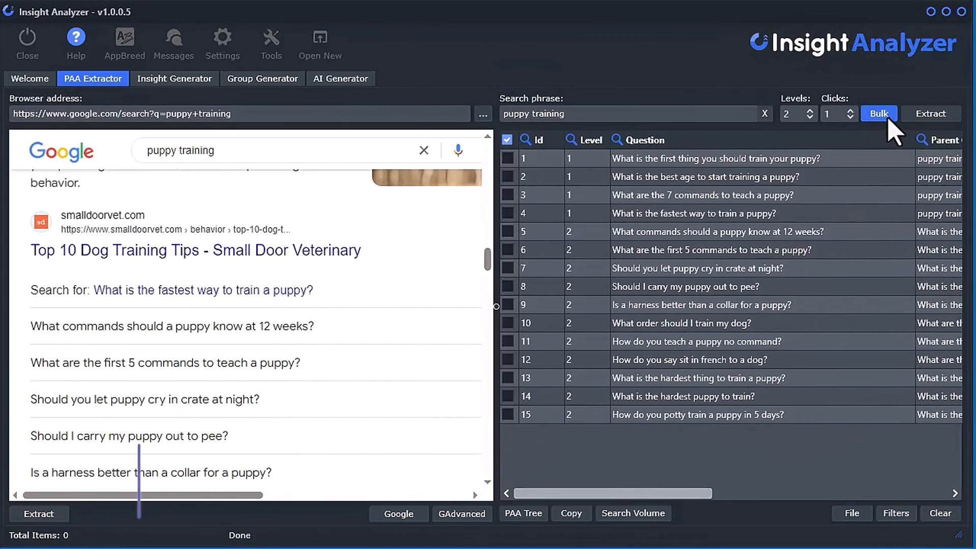
Tick the level 1 questions with Ids 2, 3 and 4 and send the selected questions to the bulk PAA search tool
left_click(884, 122)
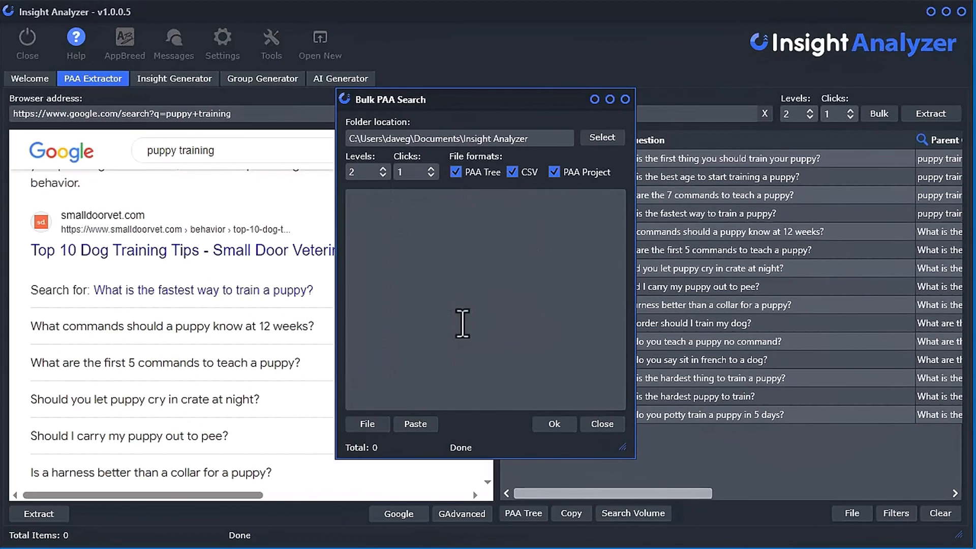
left_click(625, 99)
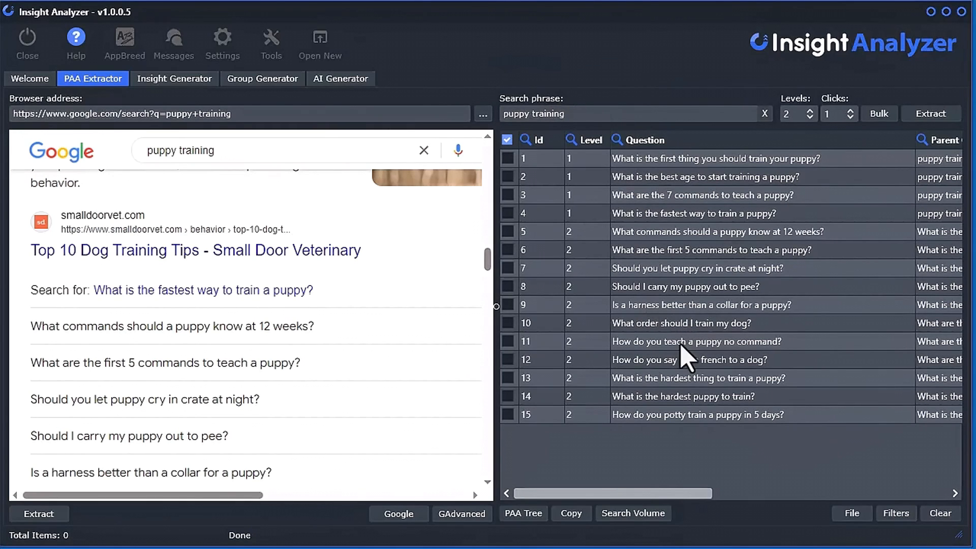
left_click(507, 176)
left_click(507, 194)
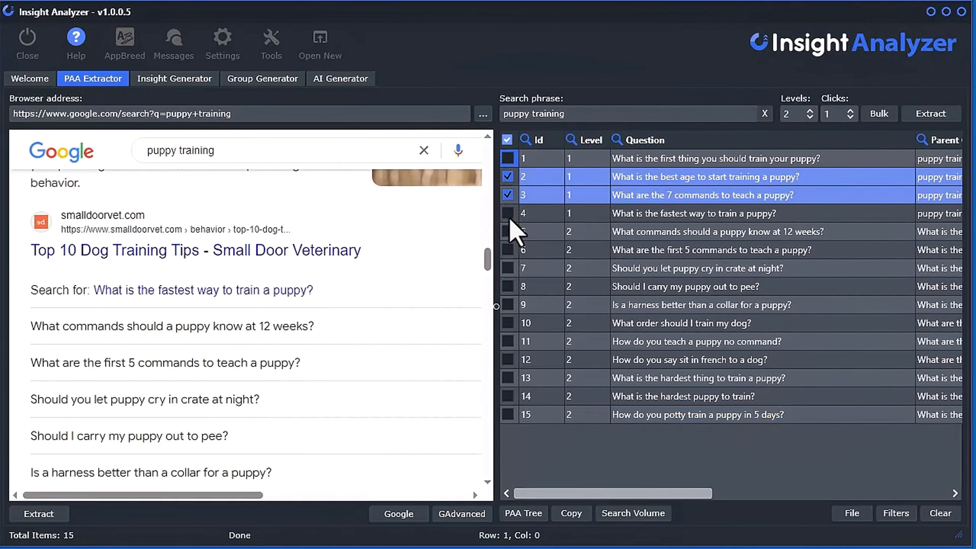
left_click(508, 232)
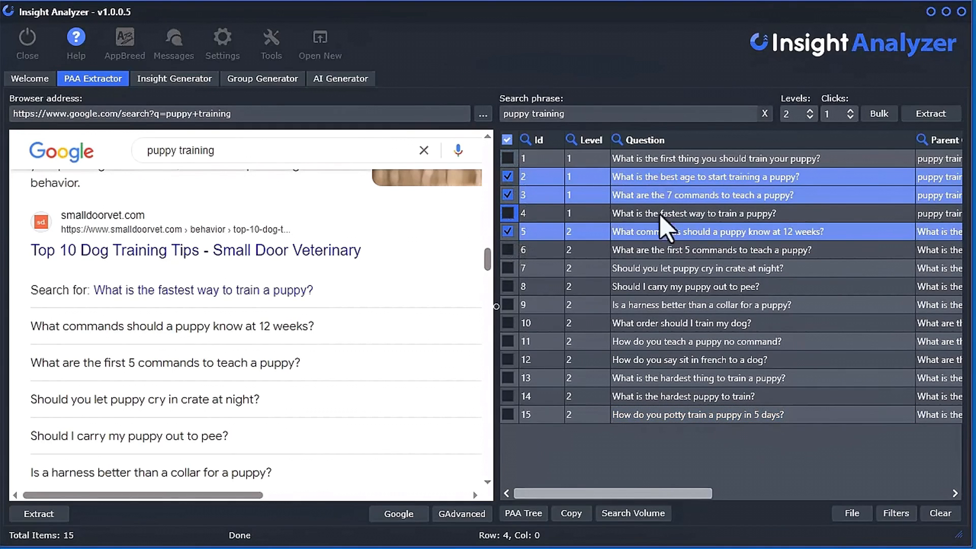
left_click(507, 232)
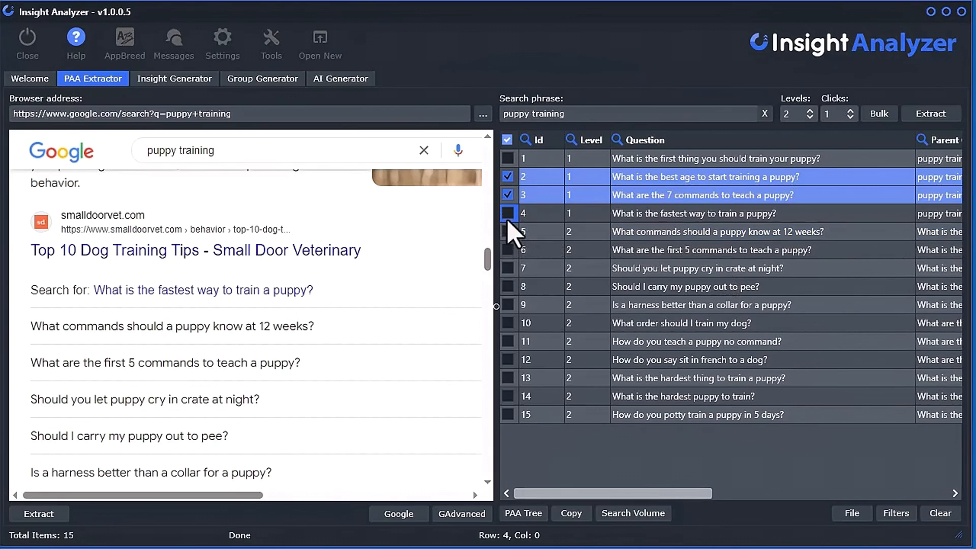
left_click(508, 212)
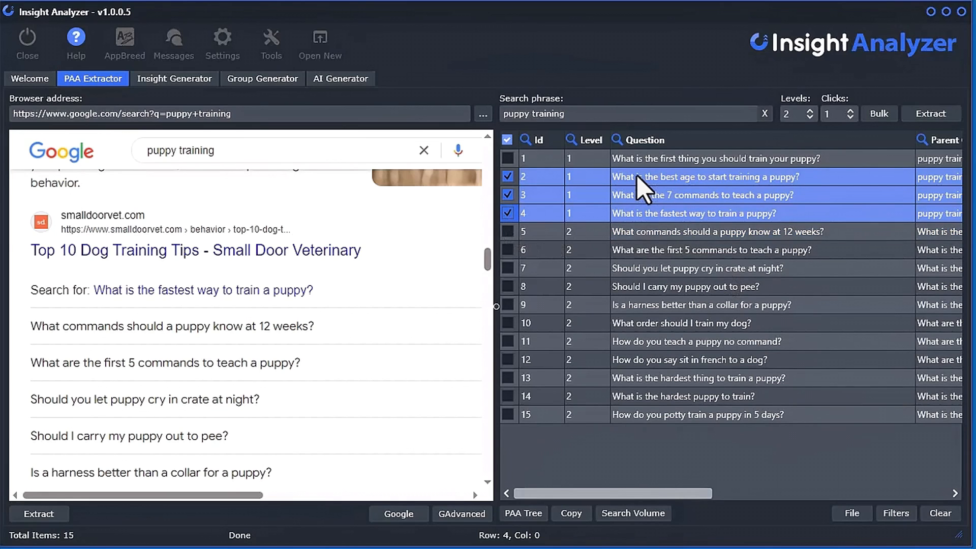
right_click(641, 188)
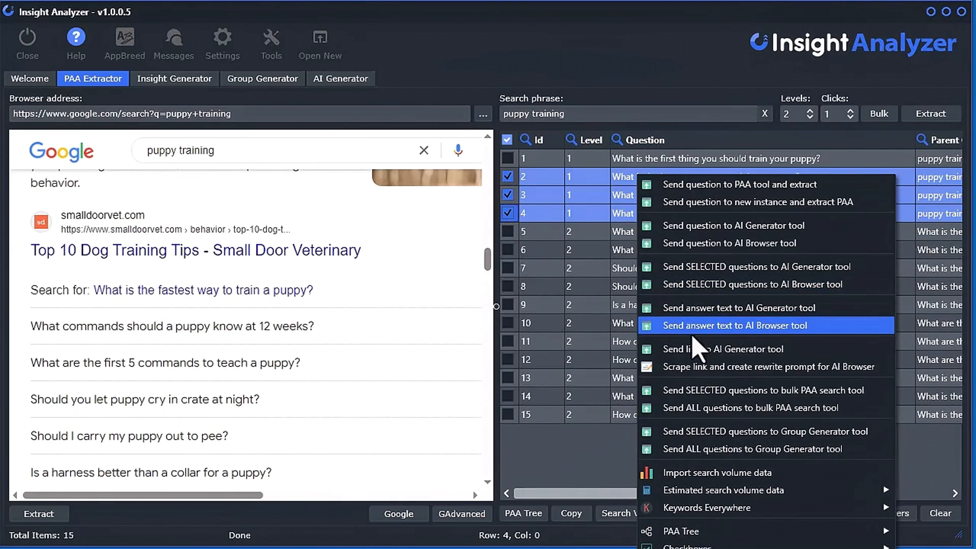
left_click(813, 394)
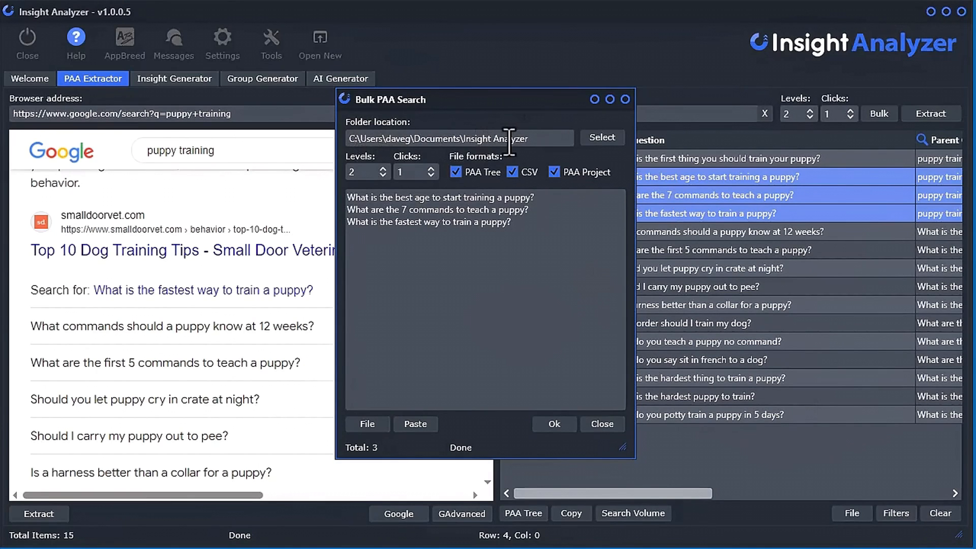
Create a folder named bulk inside Documents\Insight Analyzer and set it as the bulk search's folder location
left_click(605, 138)
left_click_drag(779, 128, 402, 23)
left_click(83, 71)
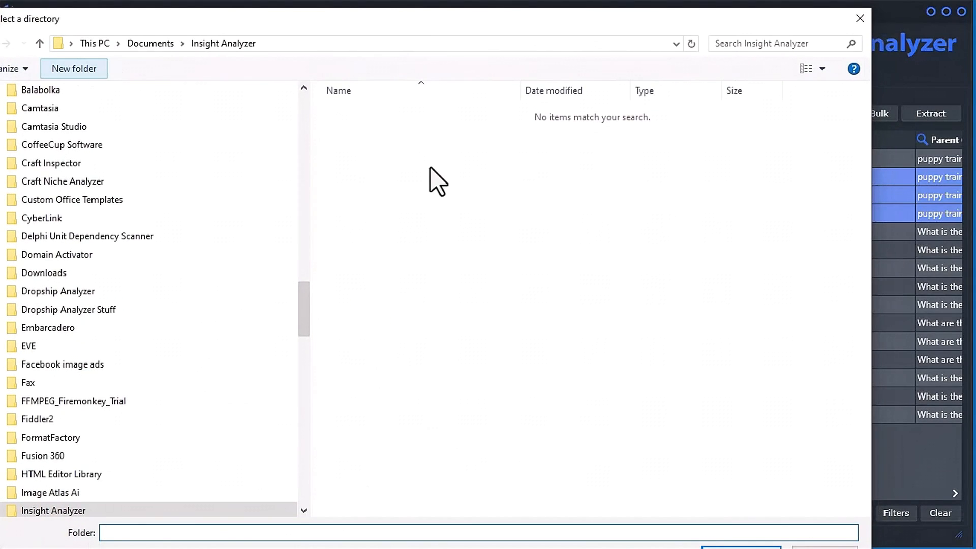
type("bulk")
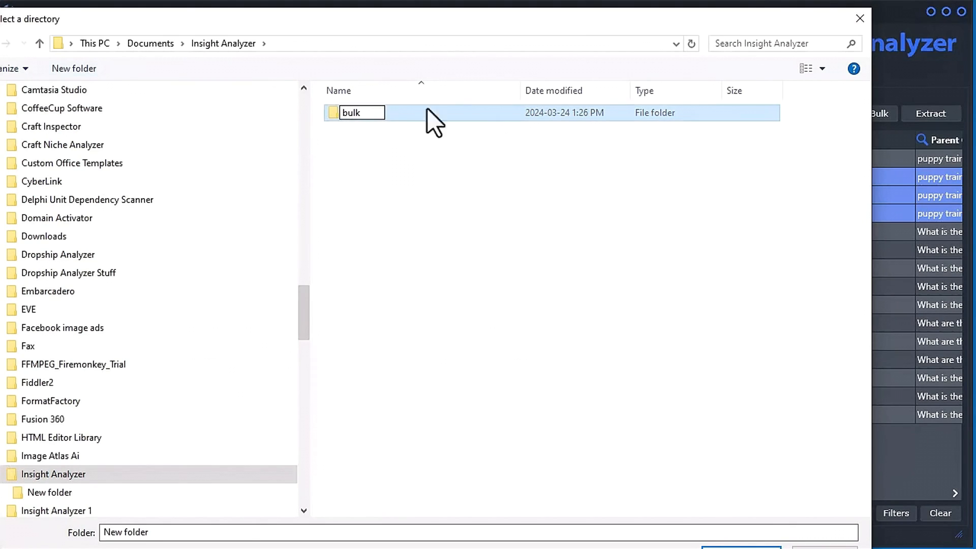
left_click(634, 288)
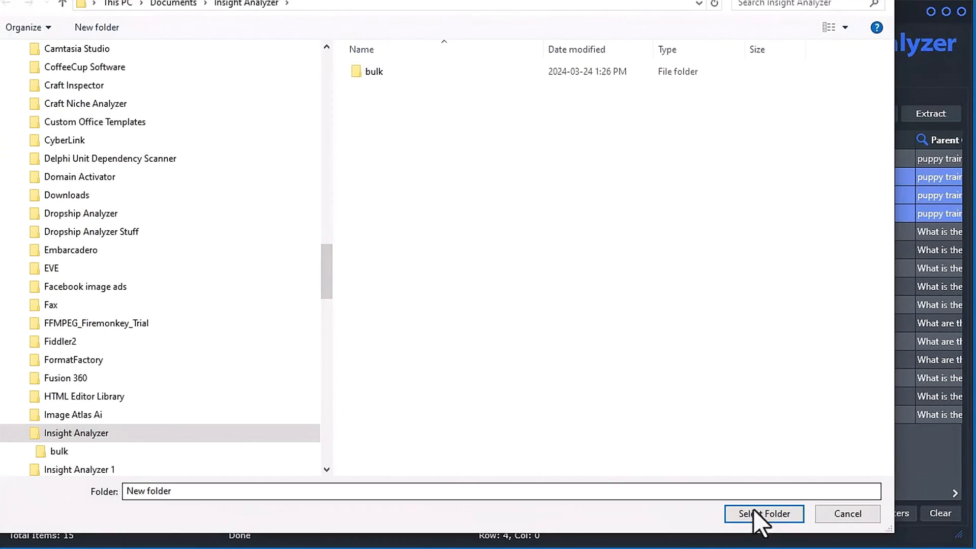
left_click(371, 114)
double_click(394, 72)
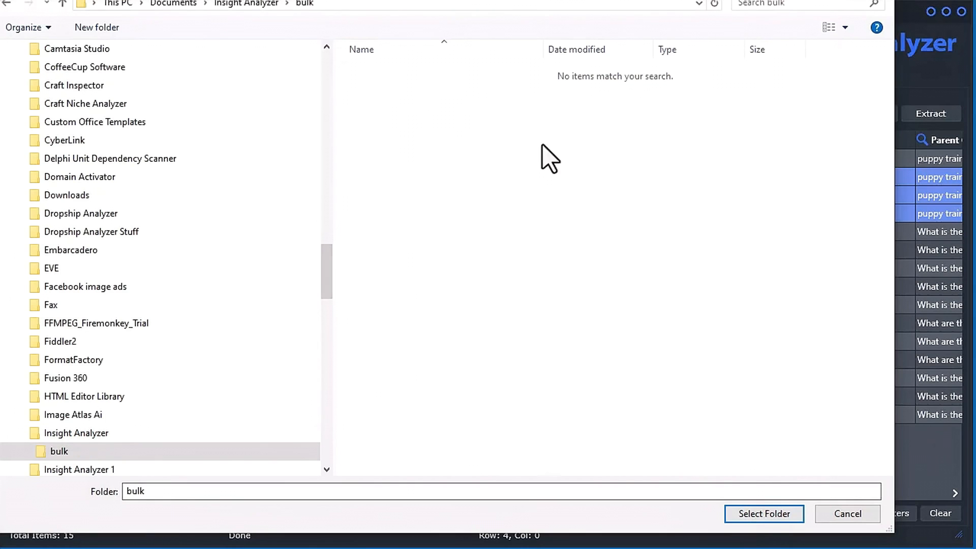
left_click(763, 515)
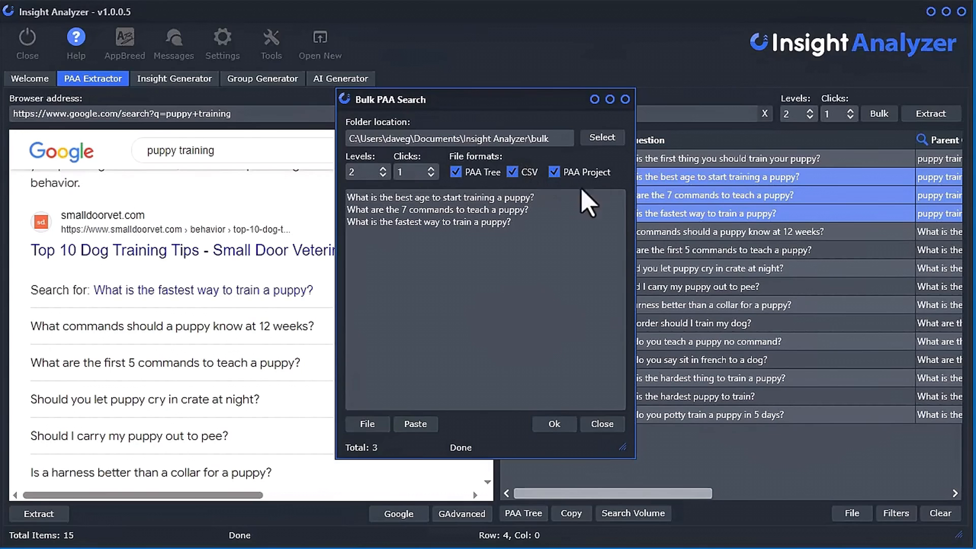
Examine the question grid's file options for saving and loading projects, moving the windows aside and back
left_click_drag(540, 101, 343, 228)
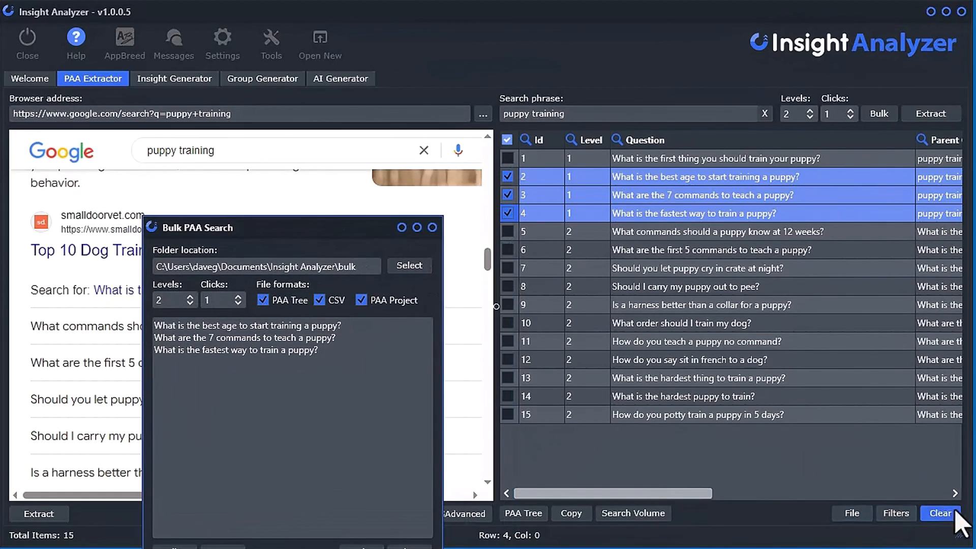
left_click(852, 513)
left_click(783, 14)
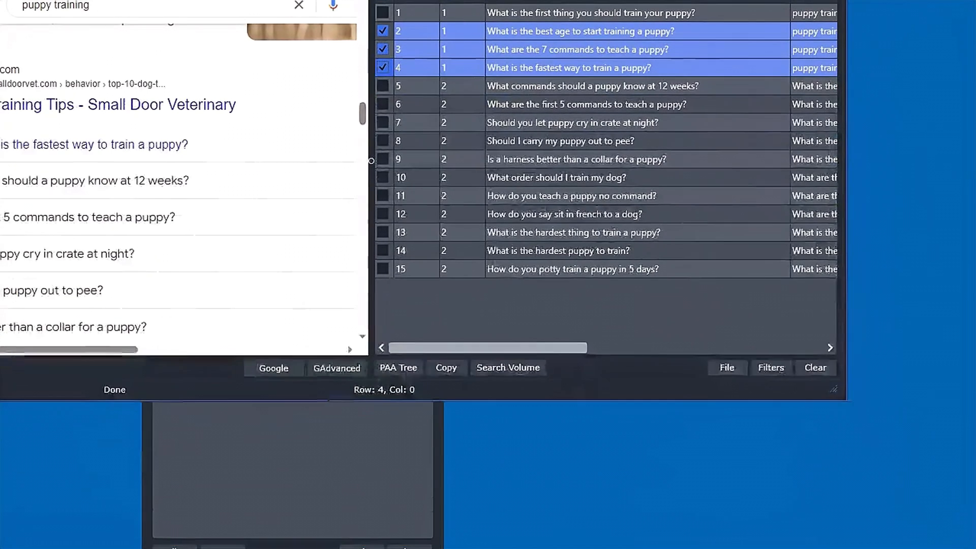
left_click(864, 514)
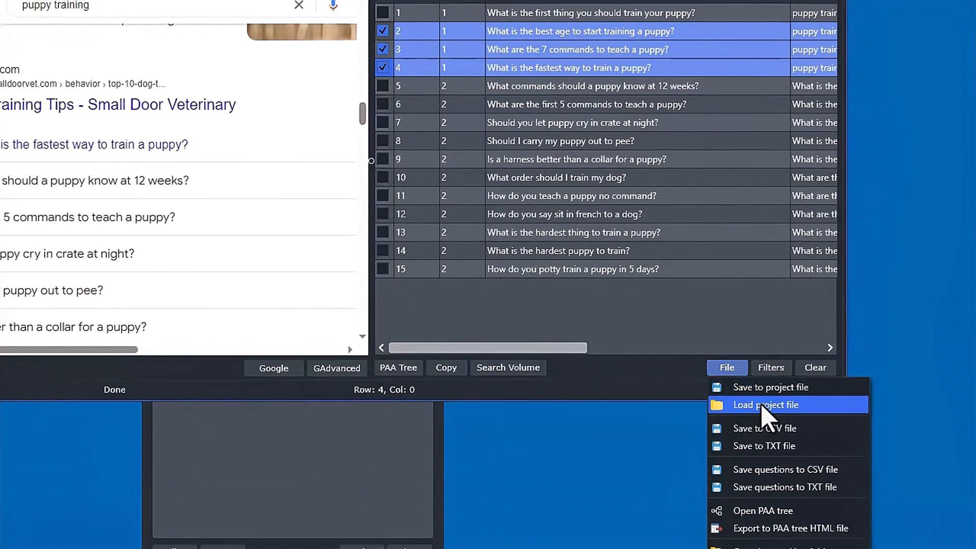
left_click(391, 454)
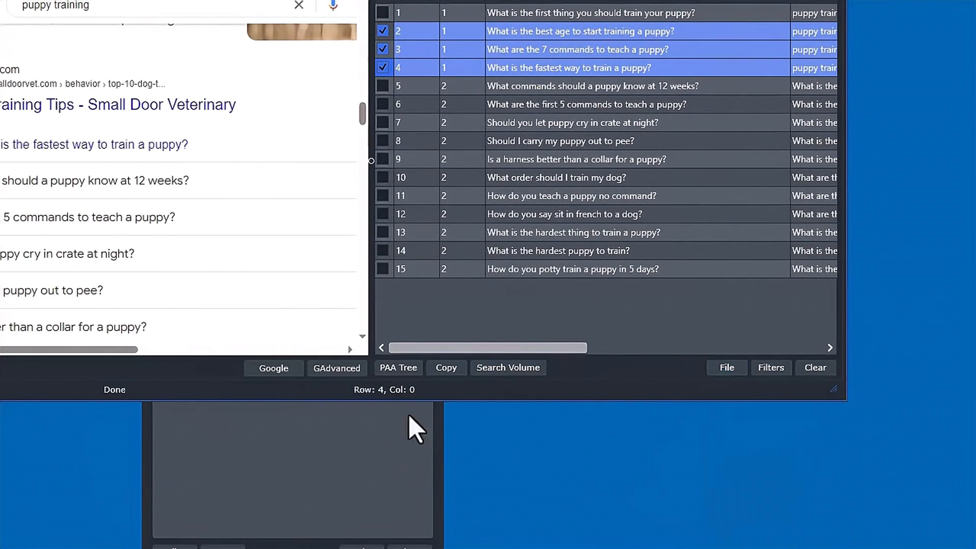
left_click(361, 548)
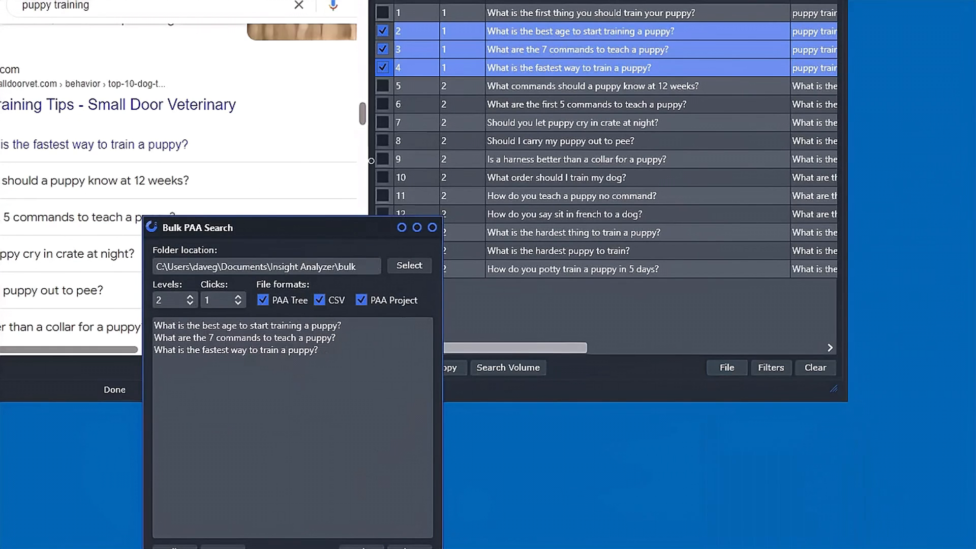
left_click_drag(351, 224, 975, 508)
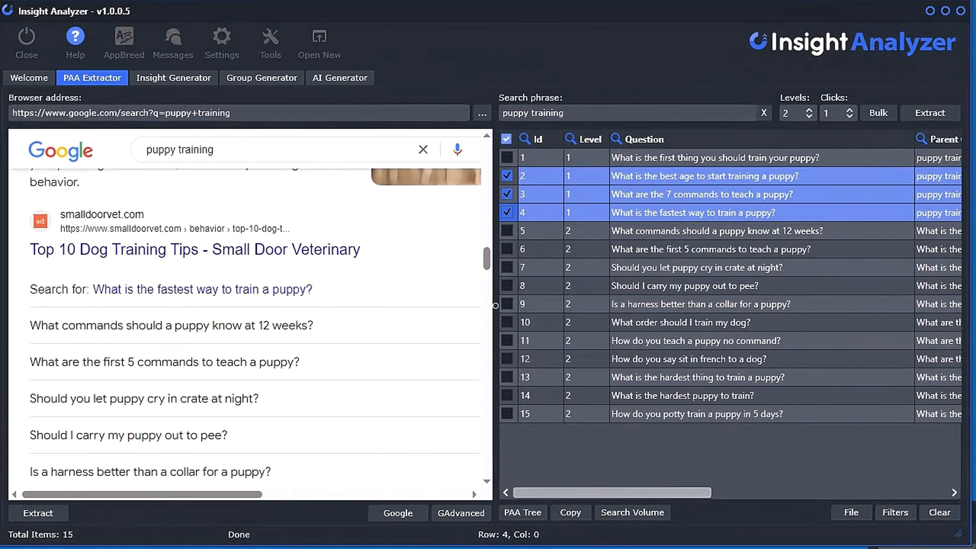
Run the bulk PAA search on the three listed questions, agreeing to remove the existing grid data
left_click(877, 113)
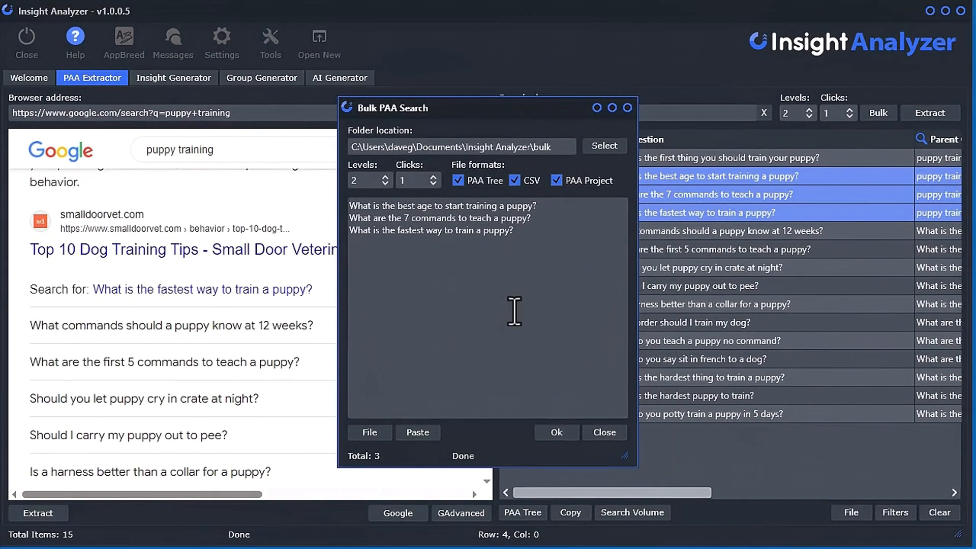
left_click_drag(519, 108, 489, 116)
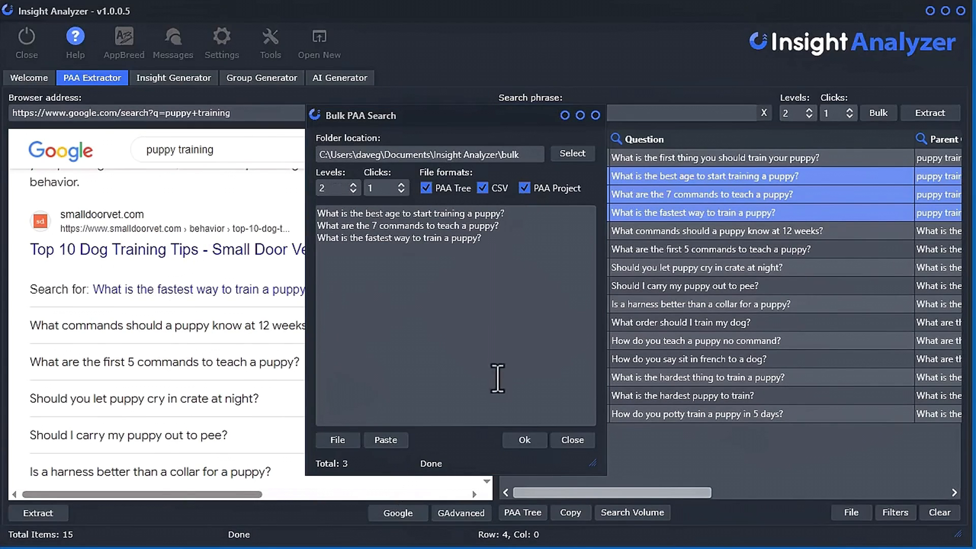
left_click(524, 440)
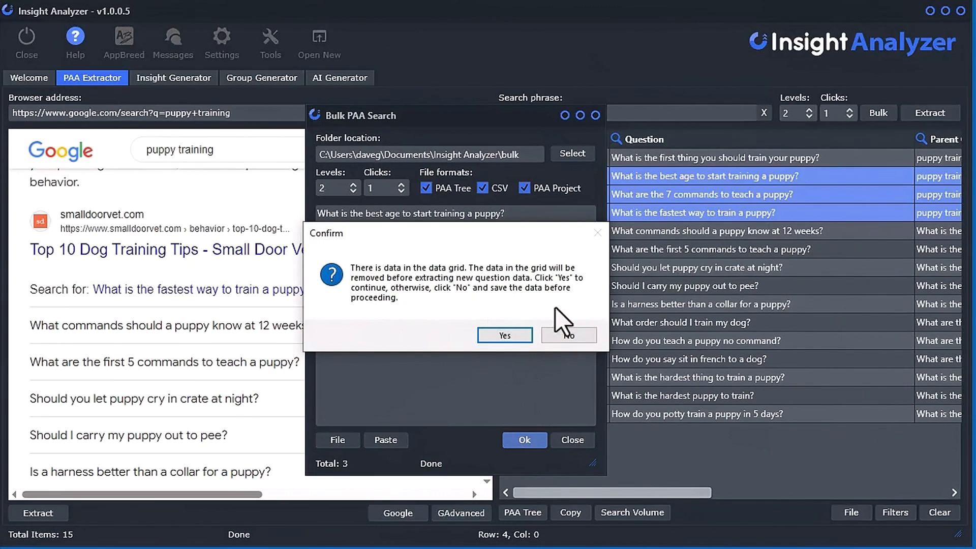
left_click(503, 338)
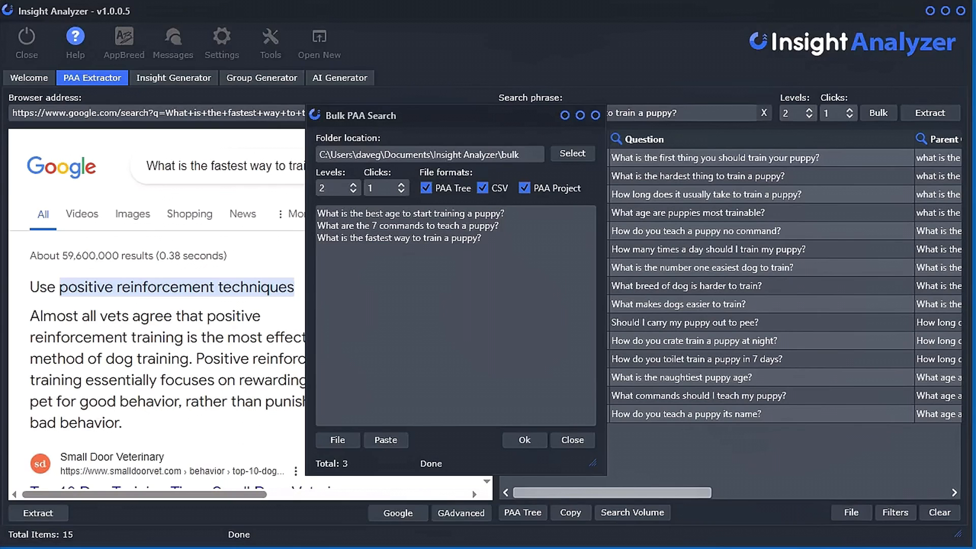
Switch to File Explorer, review the CSV, HTML and PEDF files in the bulk folder, and open What-are-the-7-commands-to-teach-a-puppy.csv
left_click_drag(975, 0, 437, 0)
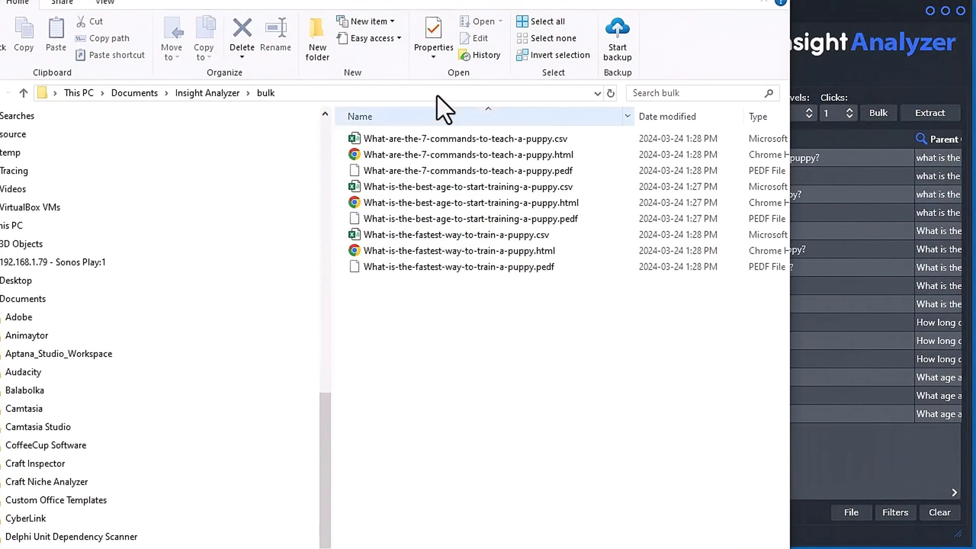
left_click(472, 139)
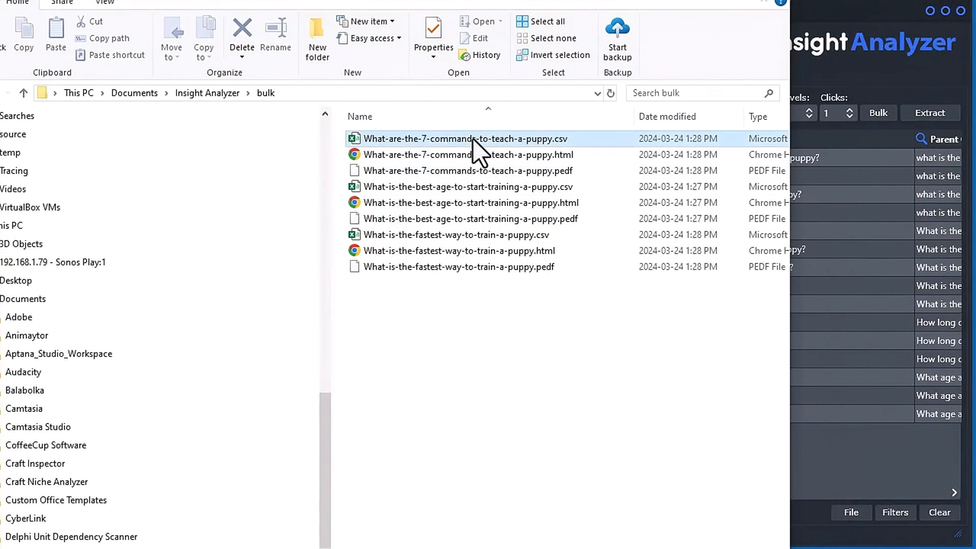
left_click(404, 154)
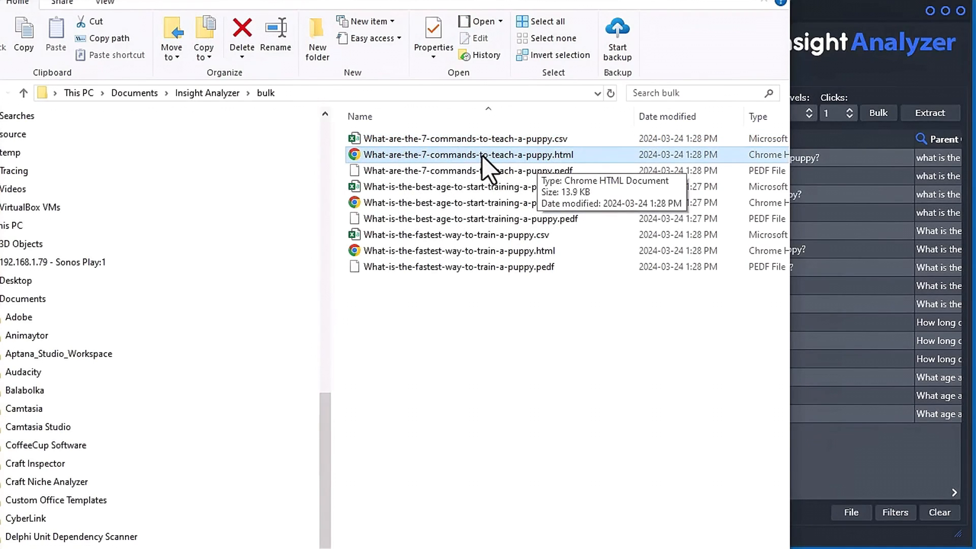
left_click(442, 171)
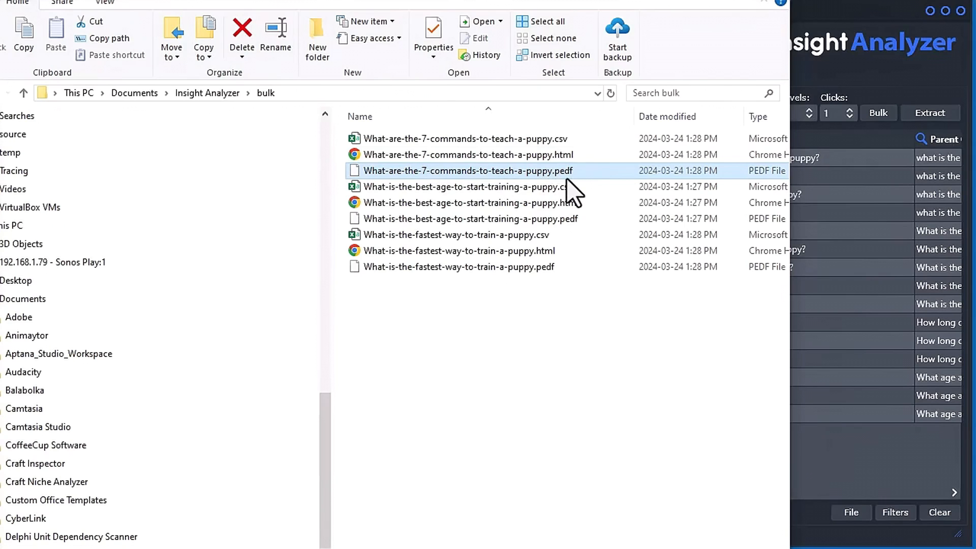
left_click(483, 139)
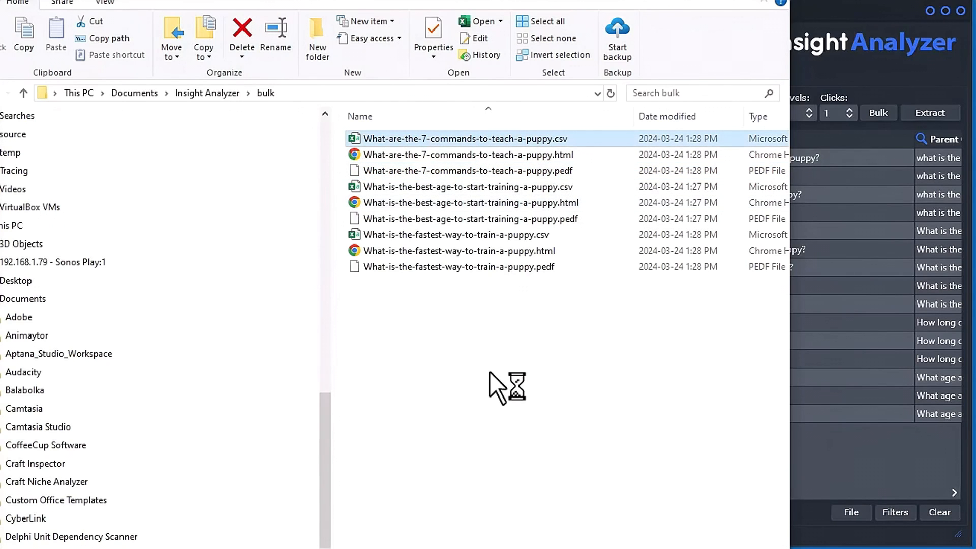
key("Return")
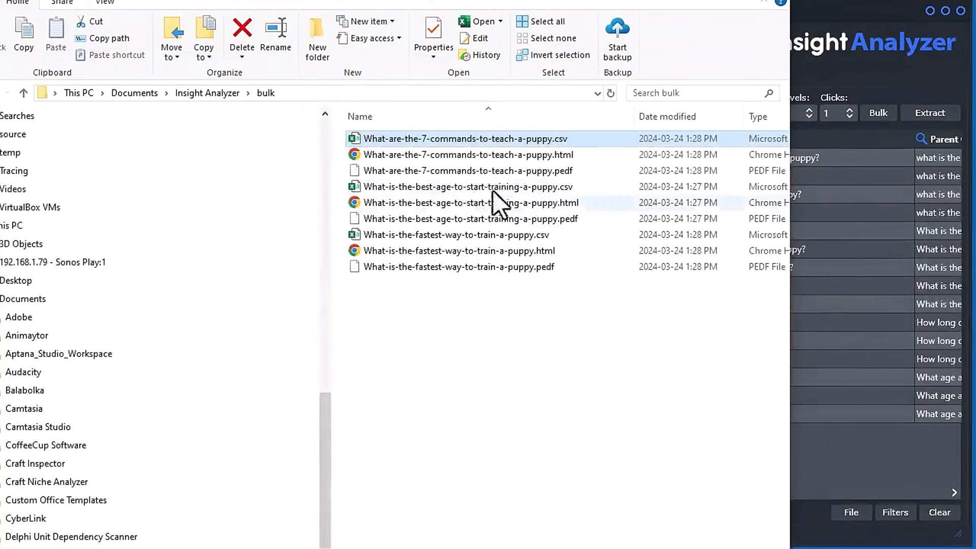
Open What-are-the-7-commands-to-teach-a-puppy.html in the browser and examine the branches of its question tree
left_click(448, 154)
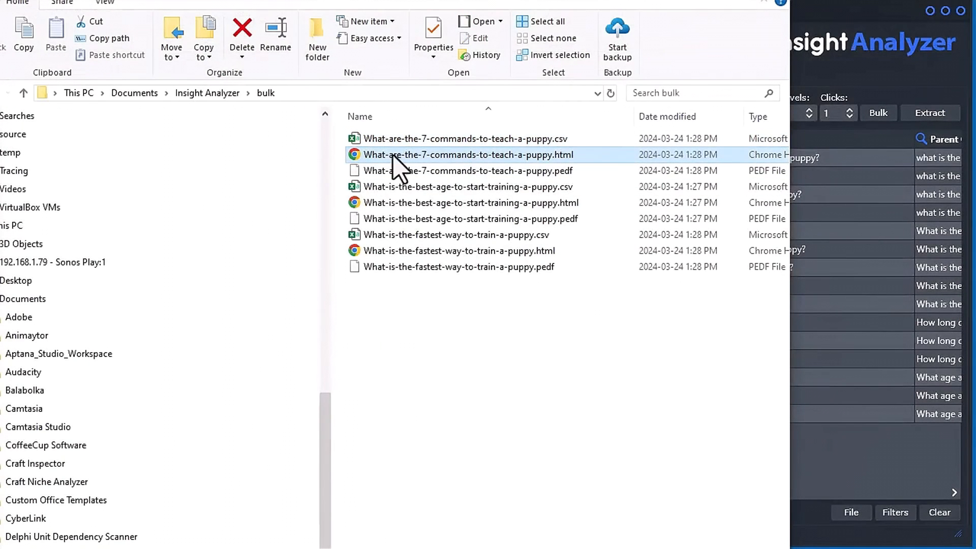
left_click(942, 197)
left_click_drag(975, 89, 612, 17)
mouse_move(424, 265)
left_mouse_down()
mouse_move(433, 443)
mouse_move(440, 390)
mouse_move(373, 342)
mouse_move(308, 259)
left_mouse_up()
left_click(413, 369)
mouse_move(344, 421)
left_mouse_down()
mouse_move(372, 375)
mouse_move(379, 265)
left_mouse_up()
scroll(380, 268, "up", 2)
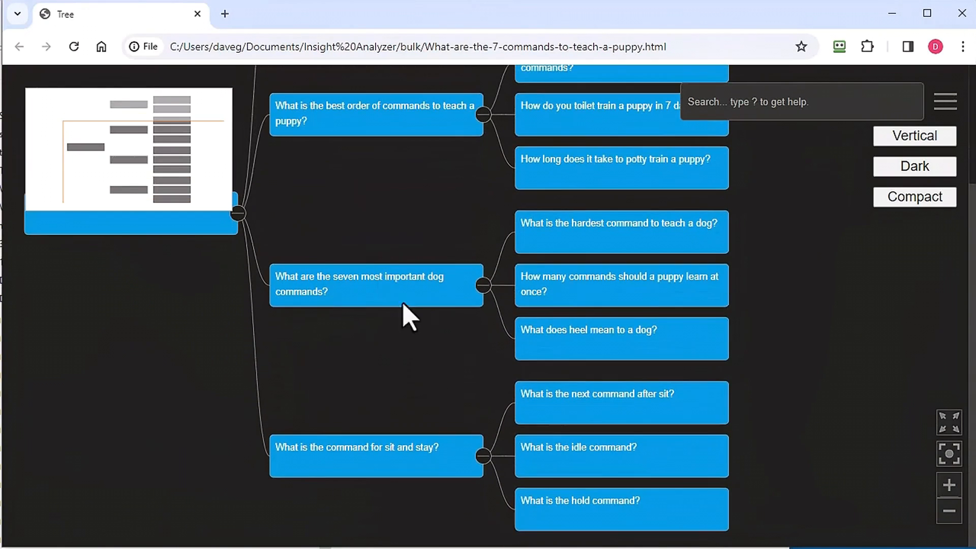
scroll(453, 322, "down", 5)
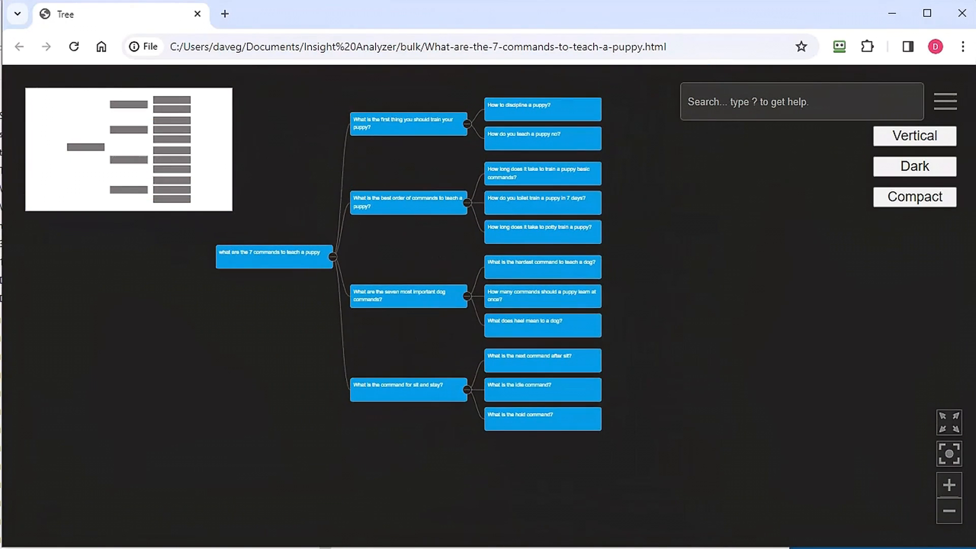
scroll(396, 287, "up", 5)
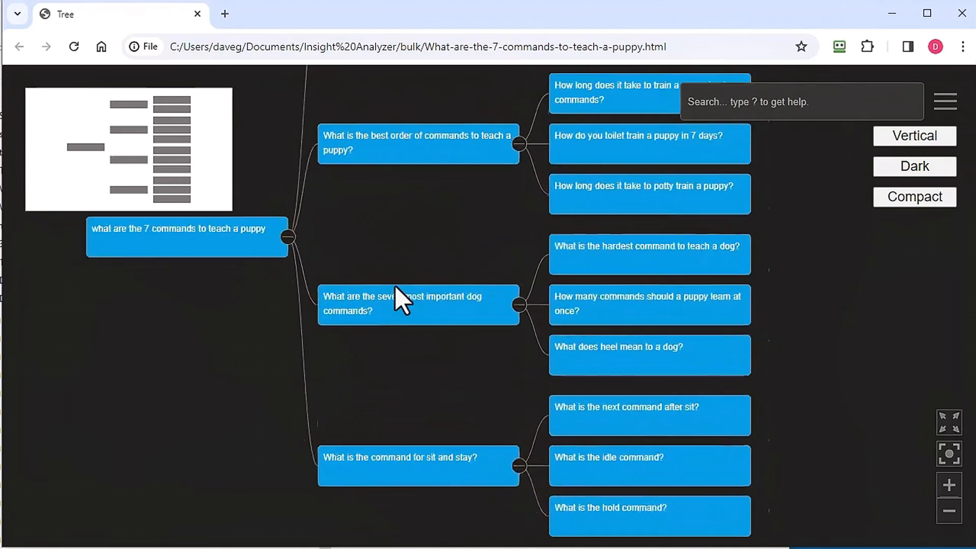
View the details of the "What are the seven most important dog commands?" node, close them and return to the tree overview
left_click(395, 286)
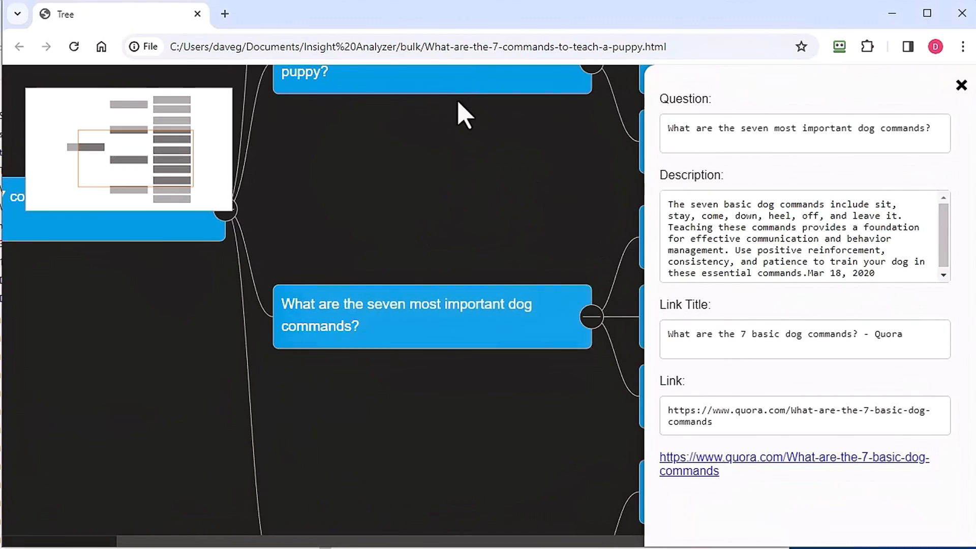
left_click(459, 84)
left_click_drag(532, 177, 344, 377)
scroll(362, 361, "down", 5)
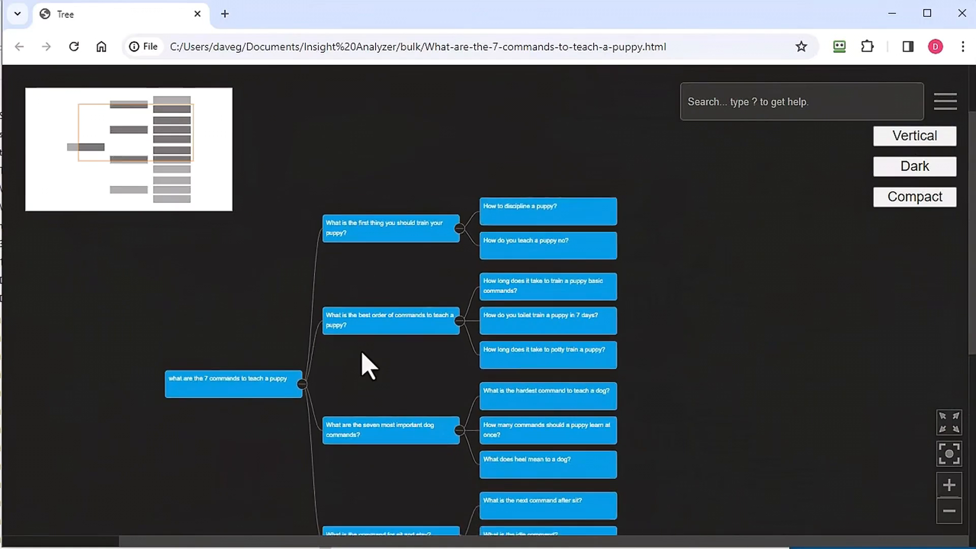
Show the whole question tree, then switch it to the compact layout and back to the normal layout
scroll(367, 364, "down", 1)
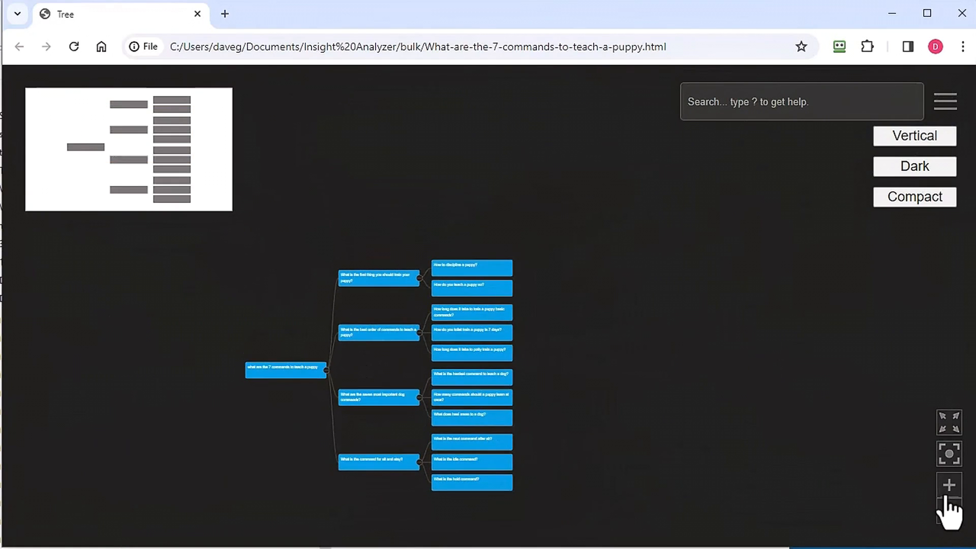
left_click(924, 199)
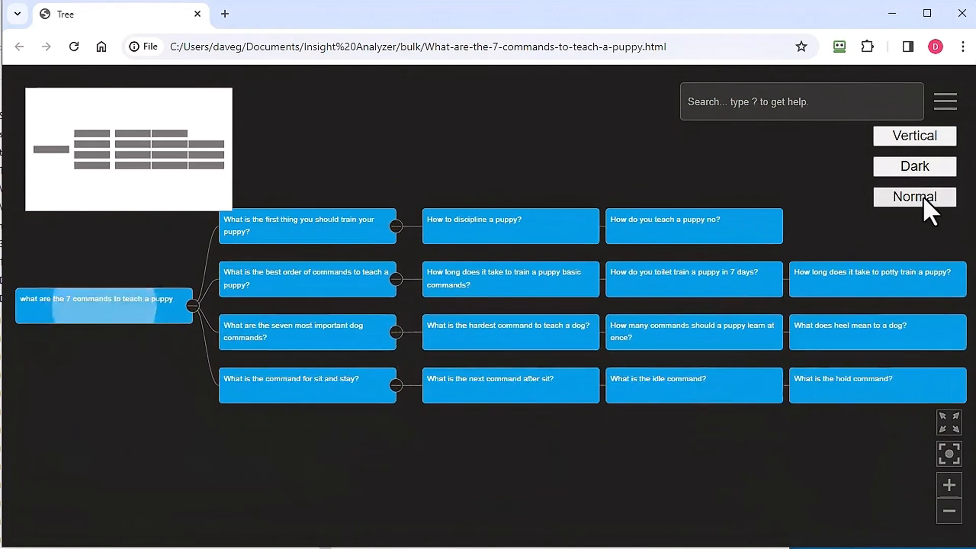
left_click(924, 199)
left_click(944, 104)
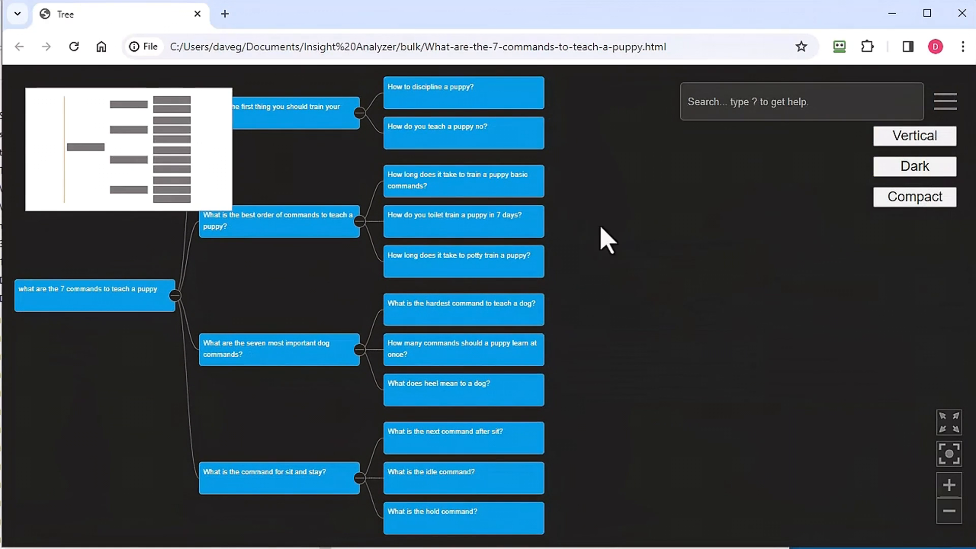
Switch to File Explorer and sort the files in the bulk folder by type
left_click_drag(600, 228, 659, 213)
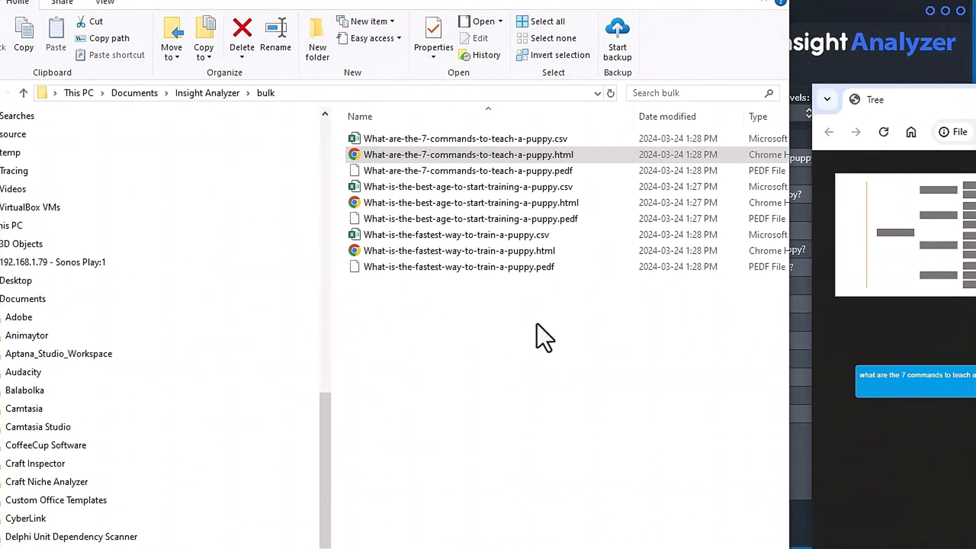
left_click(419, 316)
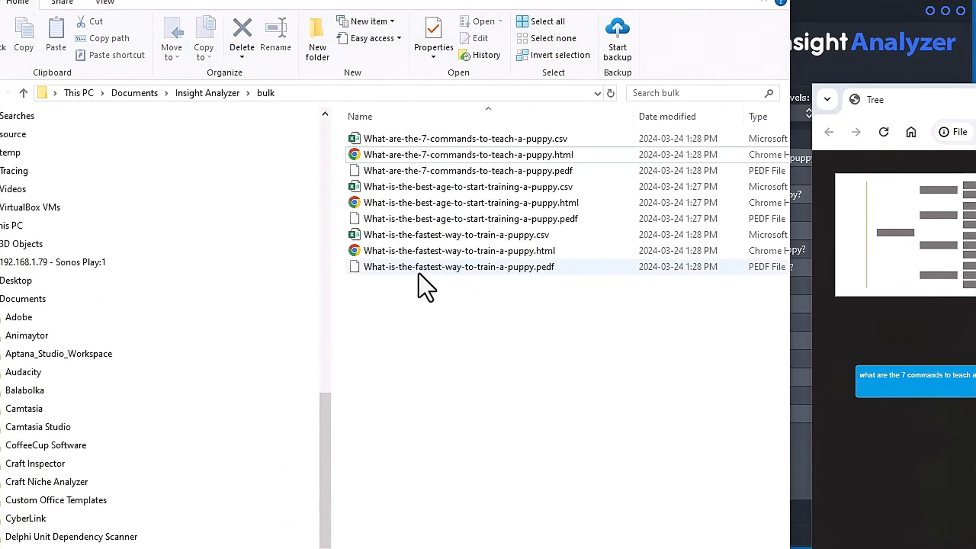
left_click(760, 117)
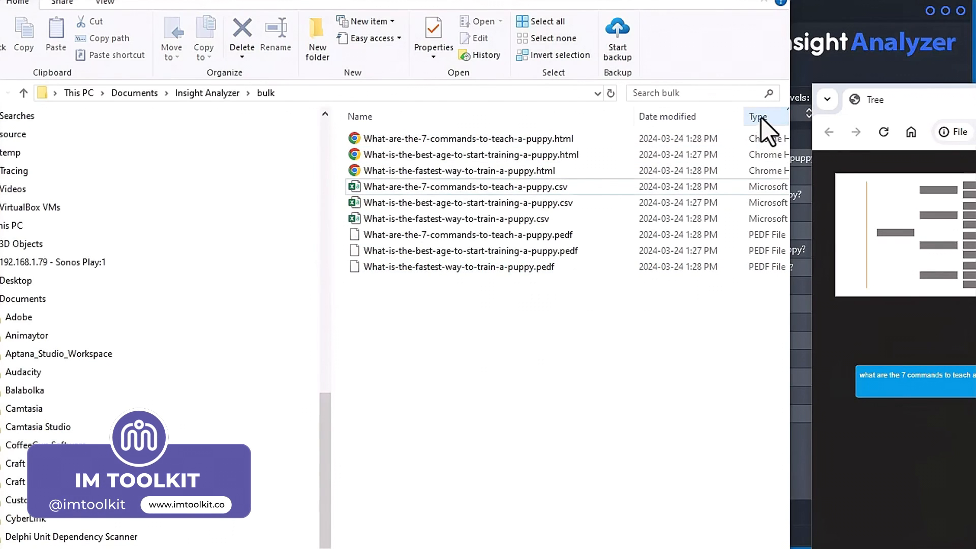
Compress the three HTML and three CSV puppy files in the bulk folder into one zipped folder
left_click(410, 221)
left_click(391, 146, "shift")
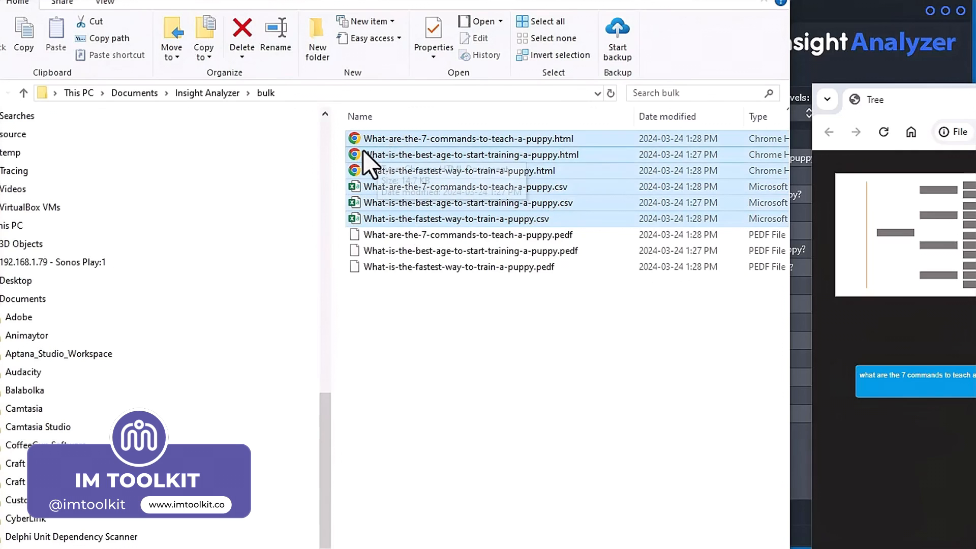
right_click(363, 153)
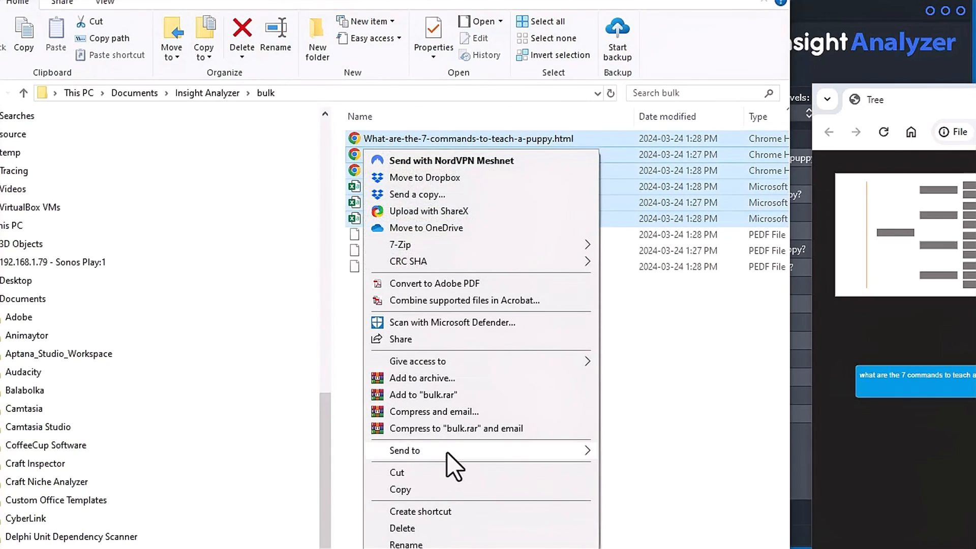
mouse_move(446, 450)
left_click(681, 467)
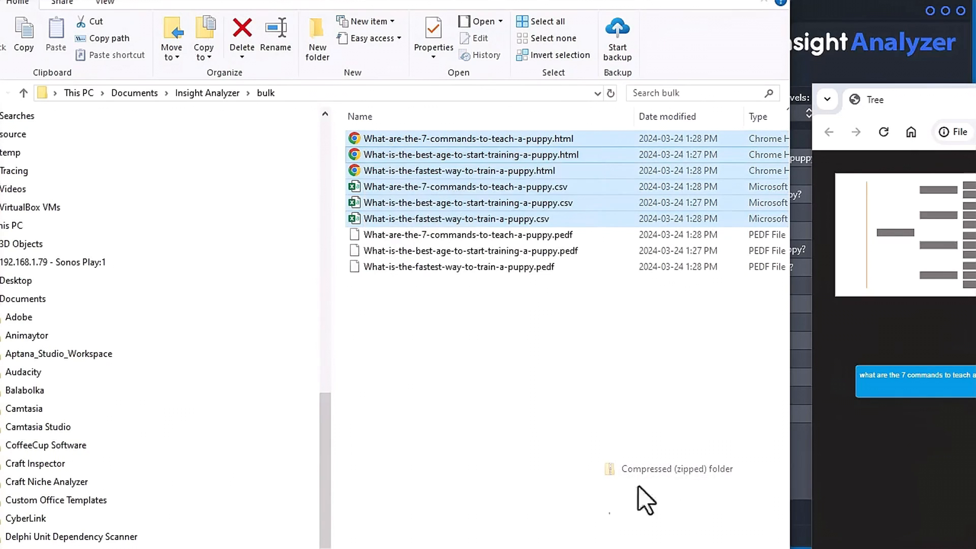
left_click(544, 438)
Switch back to Insight Analyzer, clear the question list in the Bulk PAA Search window and close the window
left_click(492, 188)
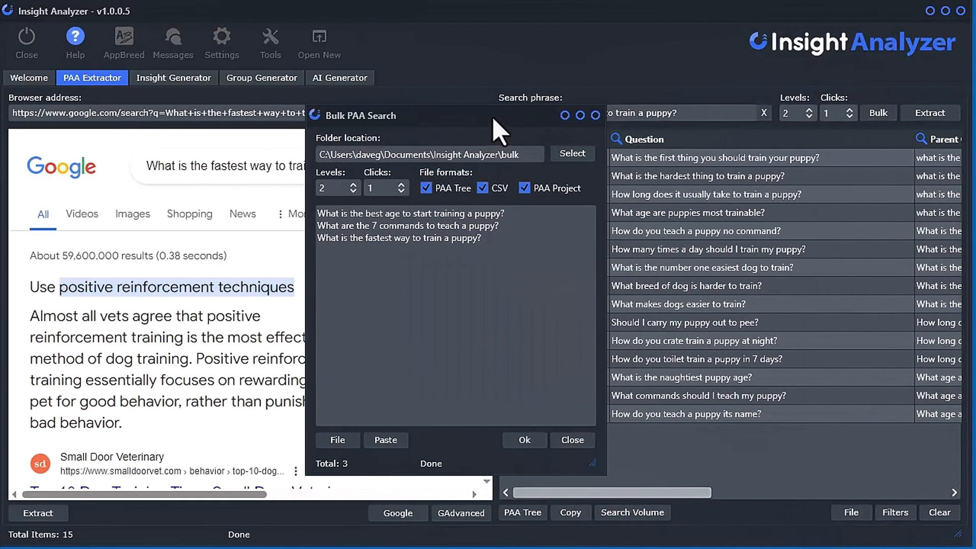
left_click_drag(494, 120, 614, 110)
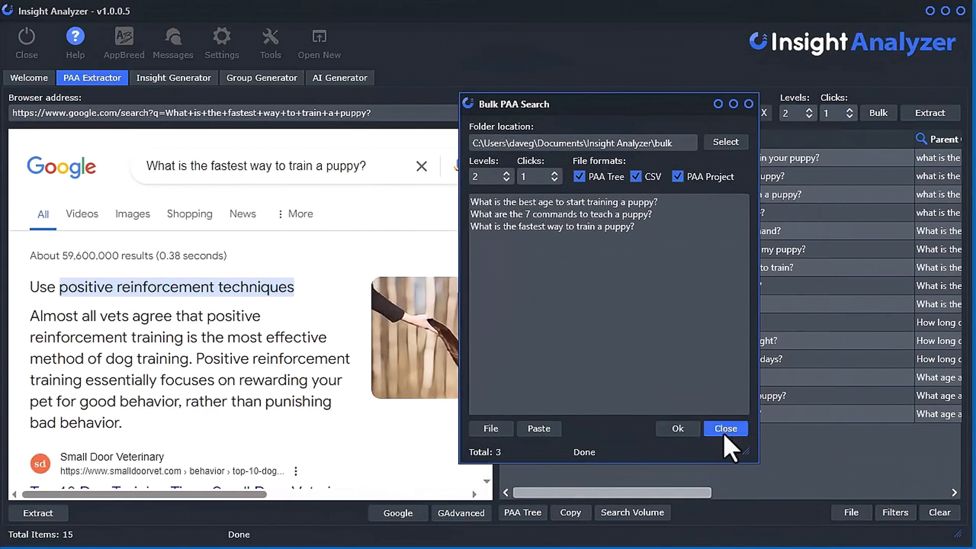
left_click(498, 431)
left_click(564, 105)
left_click_drag(574, 104, 544, 39)
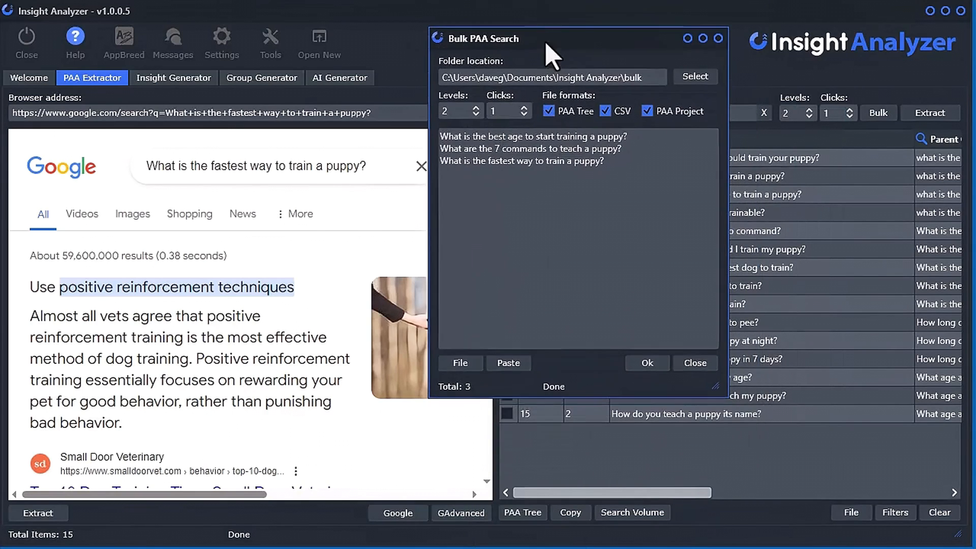
left_click(460, 363)
left_click(472, 489)
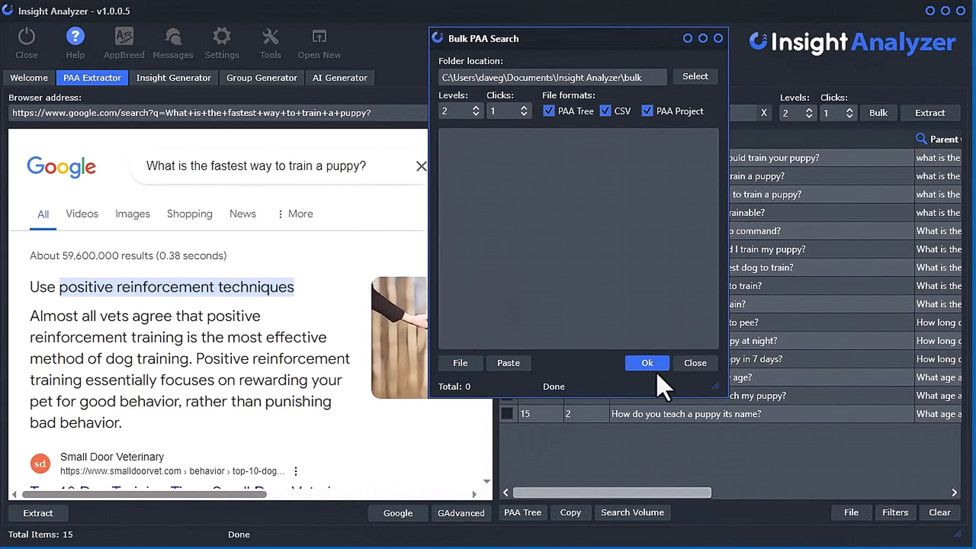
left_click(695, 364)
Generate keywords for the search phrase "gardening" in the Insight Generator
left_click(175, 80)
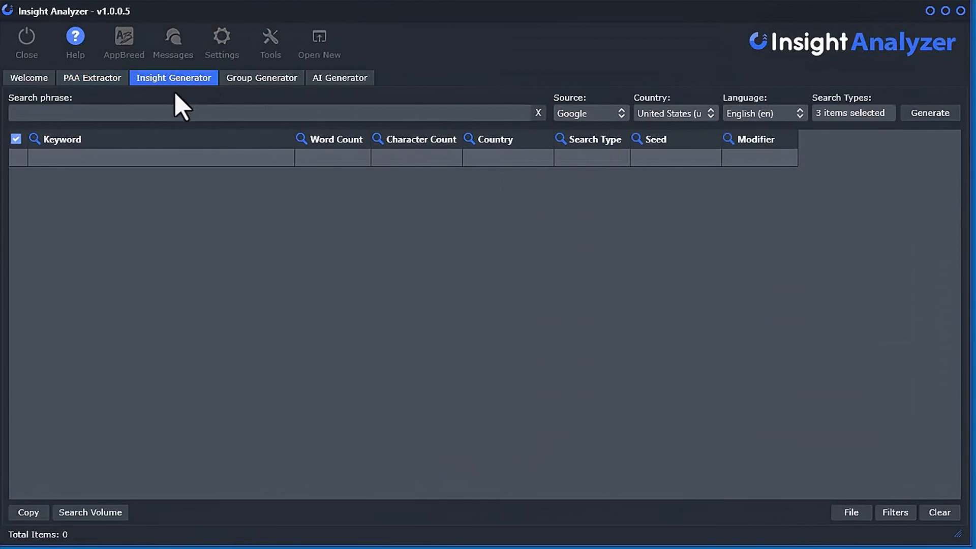
left_click(184, 118)
type("gardening")
key("Return")
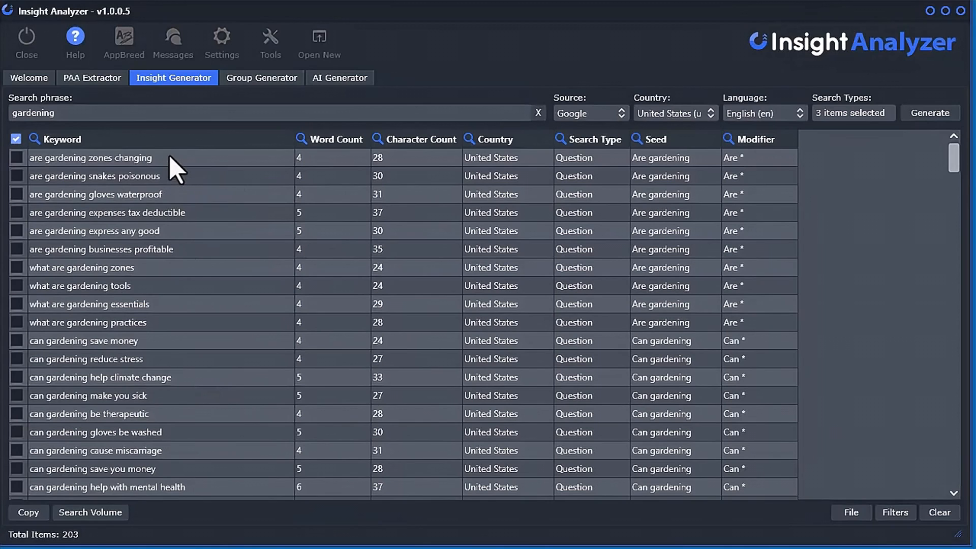
Send the "can gardening" keywords reduce stress, help climate change, make you sick and be therapeutic to the bulk PAA search tool
left_click(16, 426)
left_click(17, 411)
left_click(18, 396)
left_click(17, 377)
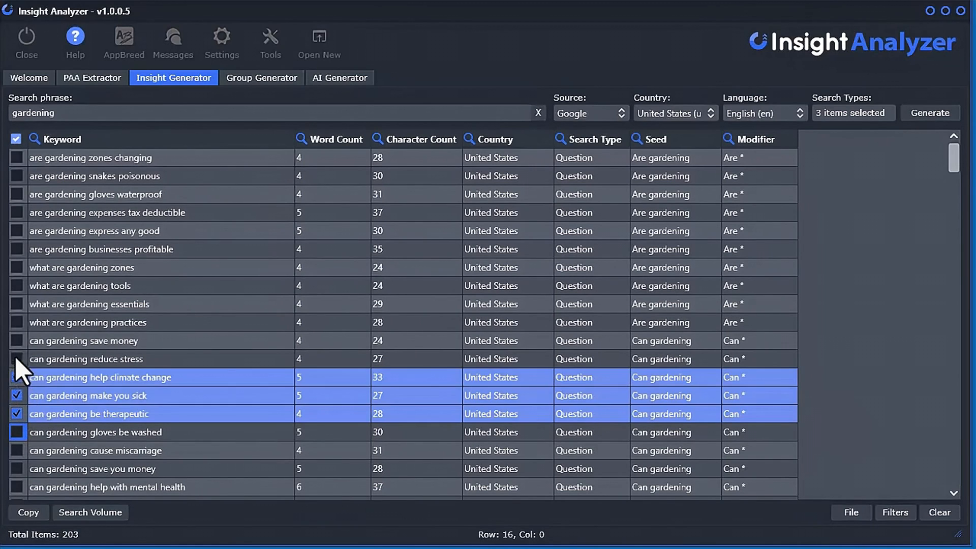
left_click(16, 359)
right_click(145, 367)
left_click(203, 157)
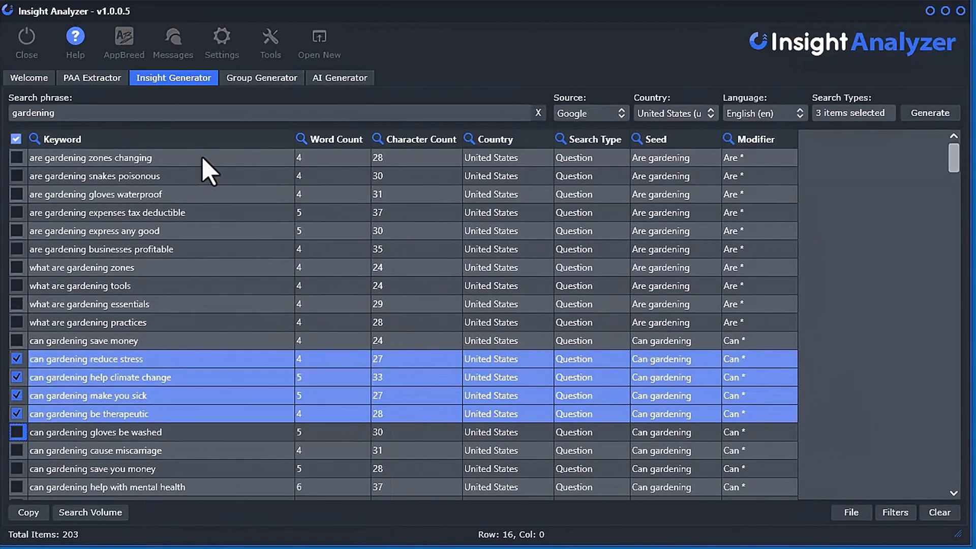
right_click(202, 155)
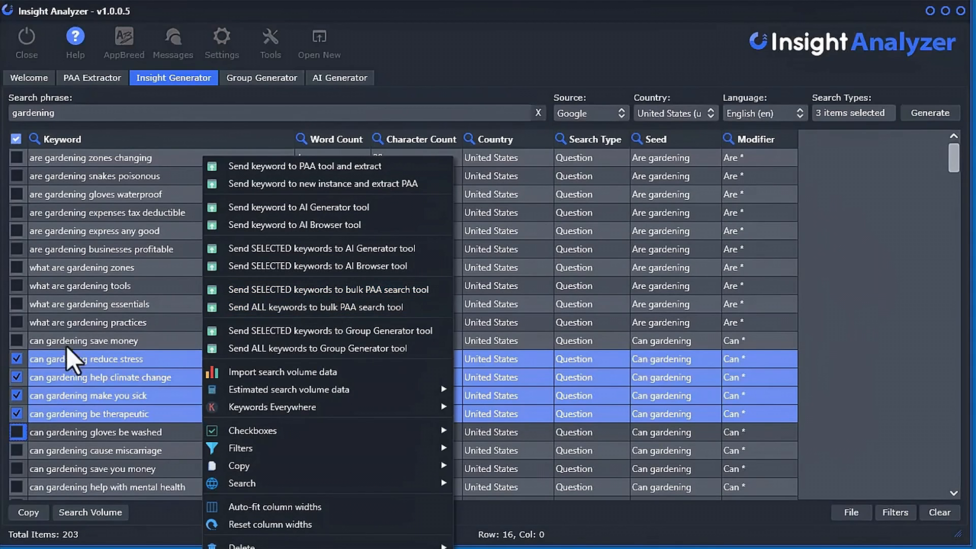
left_click(339, 290)
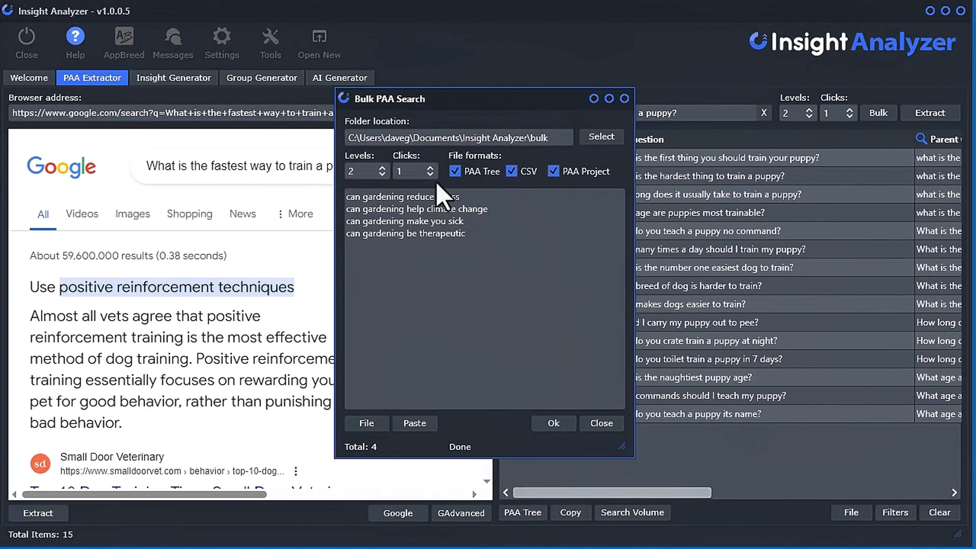
Exclude the PAA Project format and run the bulk search on the four gardening keywords, agreeing to remove the existing grid data
left_click(553, 171)
left_click(558, 424)
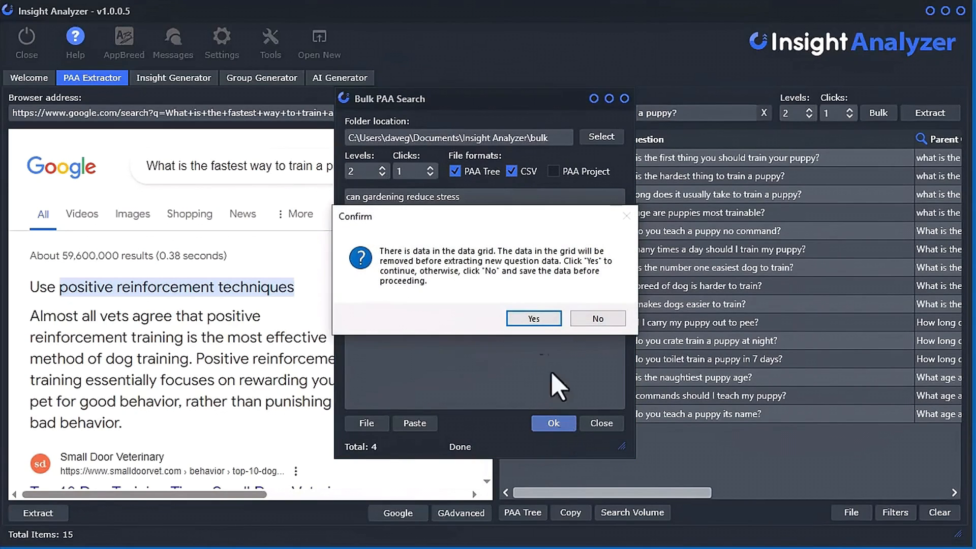
left_click(533, 319)
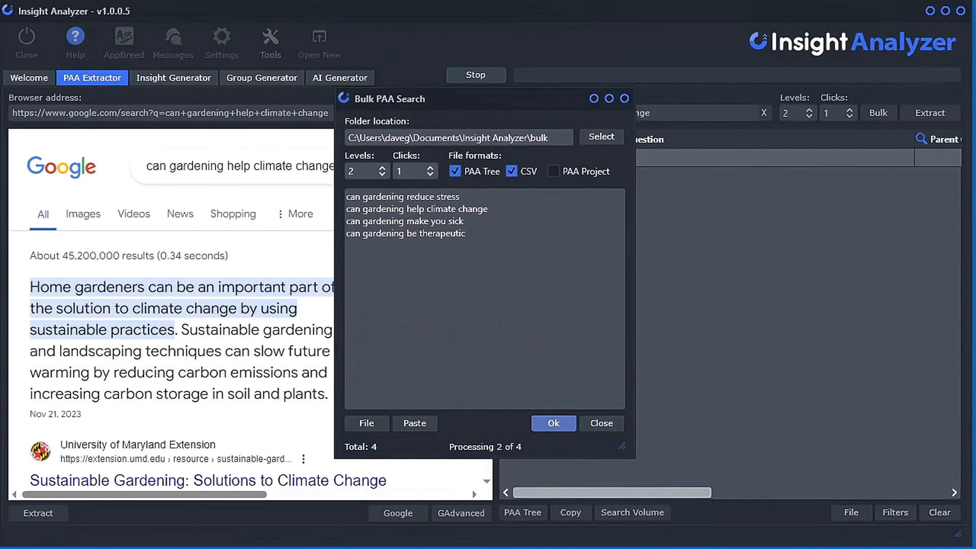
Look at the new gardening CSV and HTML files in the bulk folder in File Explorer, then return to Insight Analyzer
left_click_drag(975, 9, 350, 9)
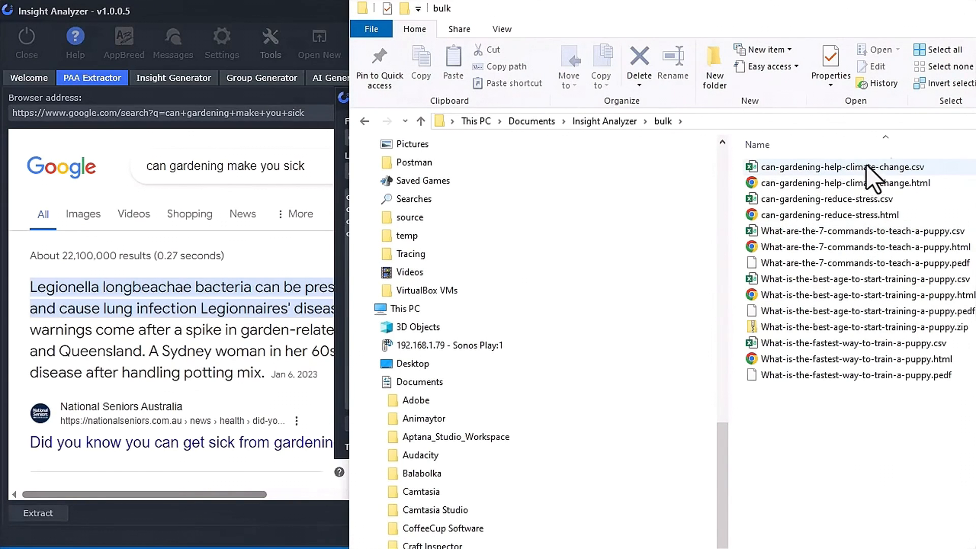
left_click_drag(922, 17, 975, 41)
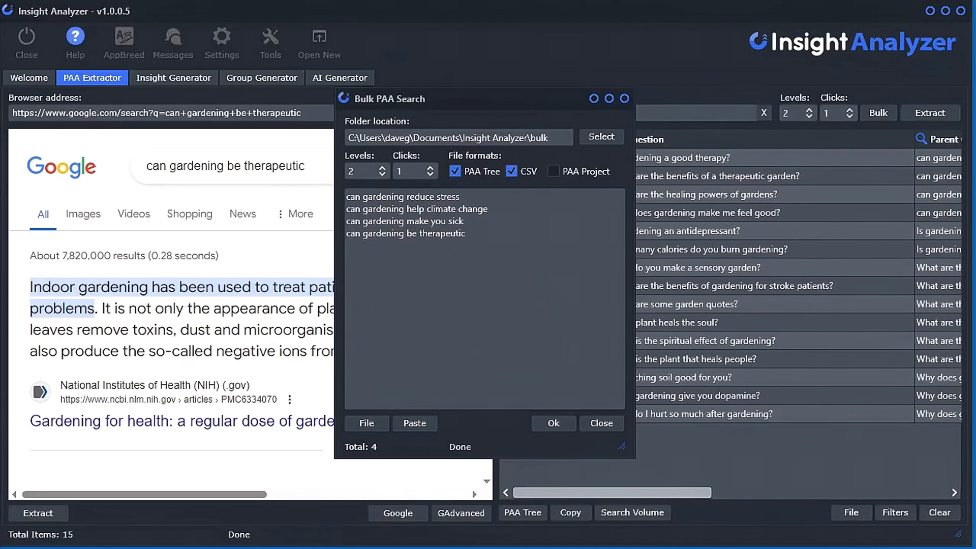
mouse_move(975, 22)
left_mouse_down()
mouse_move(670, 22)
mouse_move(975, 34)
left_mouse_up()
Move the Bulk PAA Search window off the question grid and close it
left_click(464, 94)
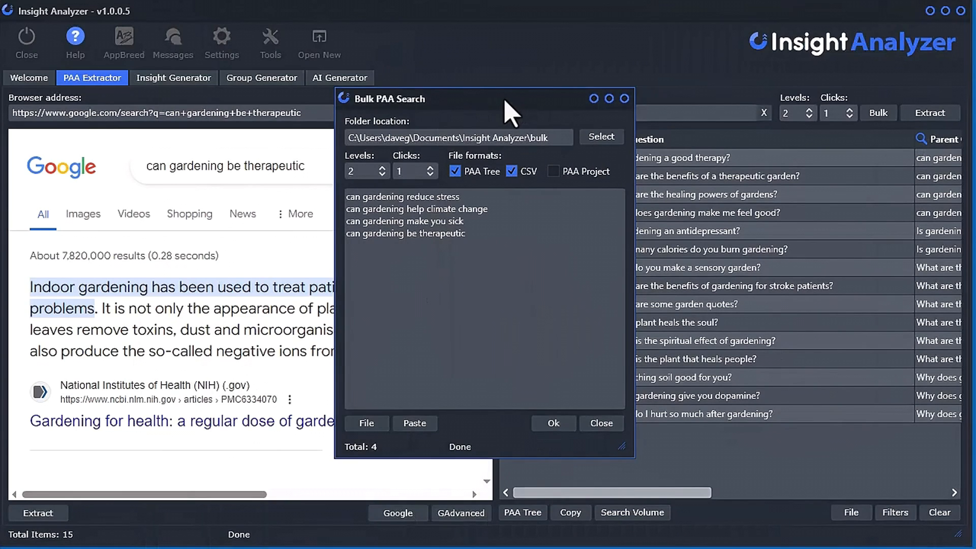
left_click_drag(508, 112, 297, 126)
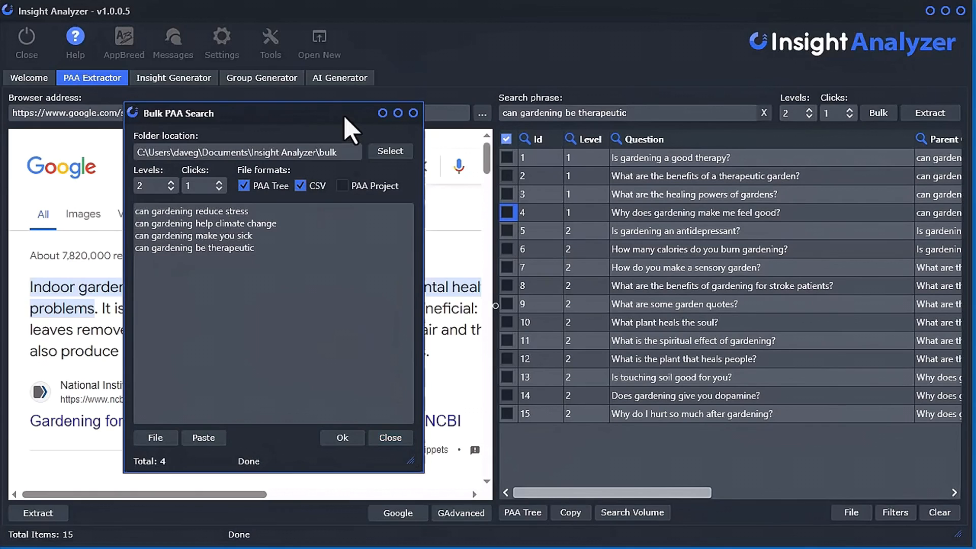
left_click(390, 437)
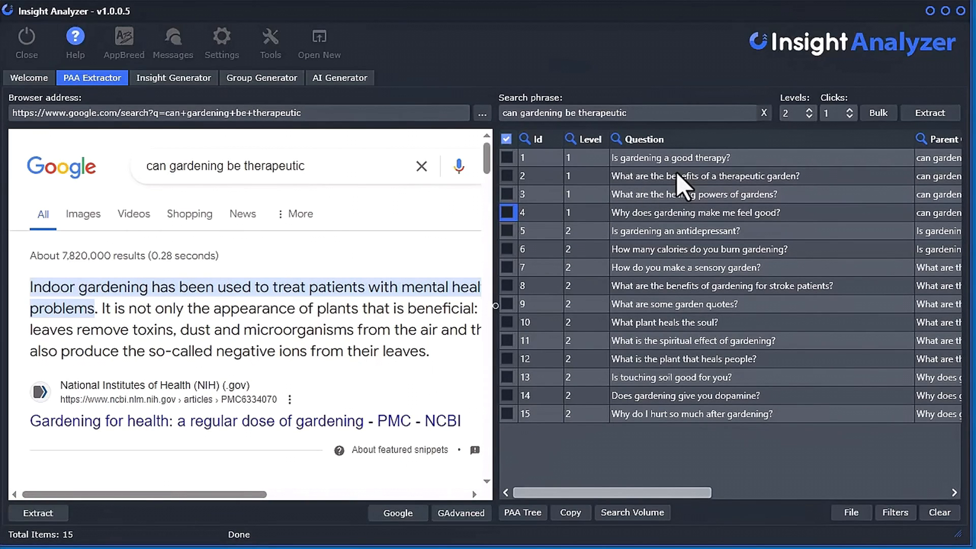
Send "Is gardening a good therapy?" to a new instance and extract its PAA with 2 levels and 1 click per question
left_click(705, 158)
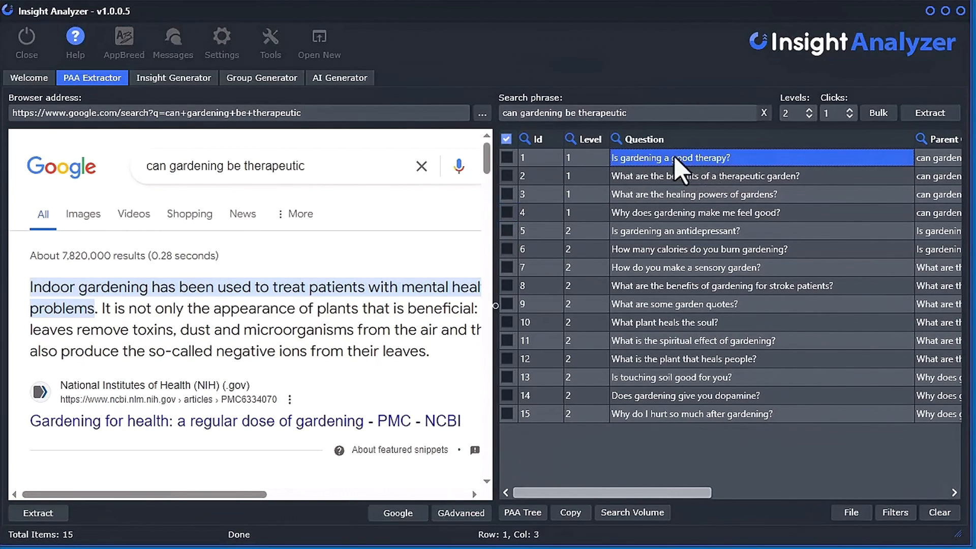
right_click(636, 158)
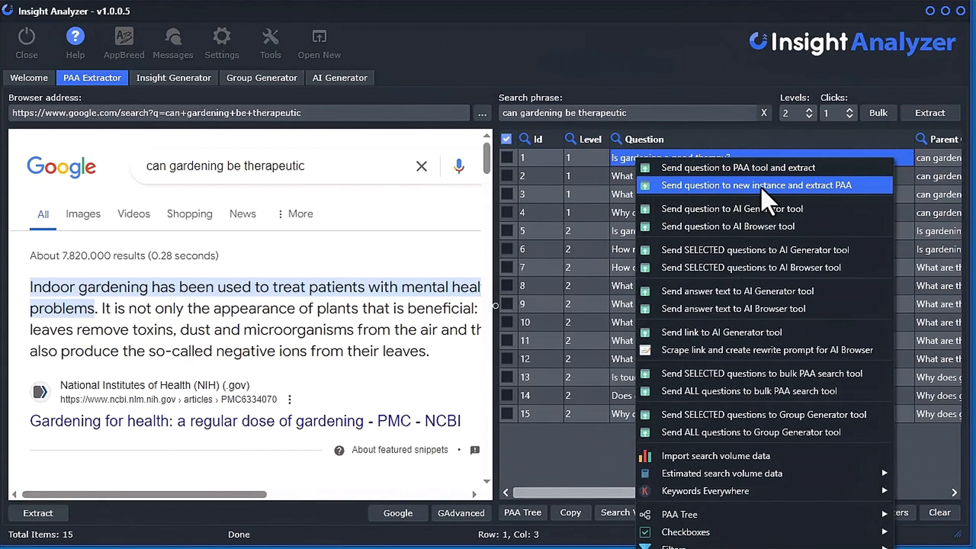
left_click(811, 186)
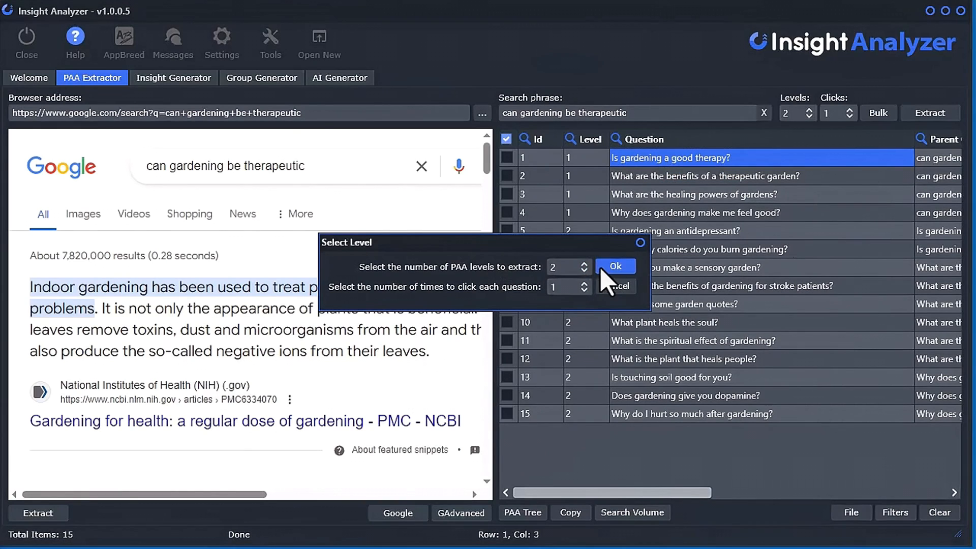
left_click(612, 266)
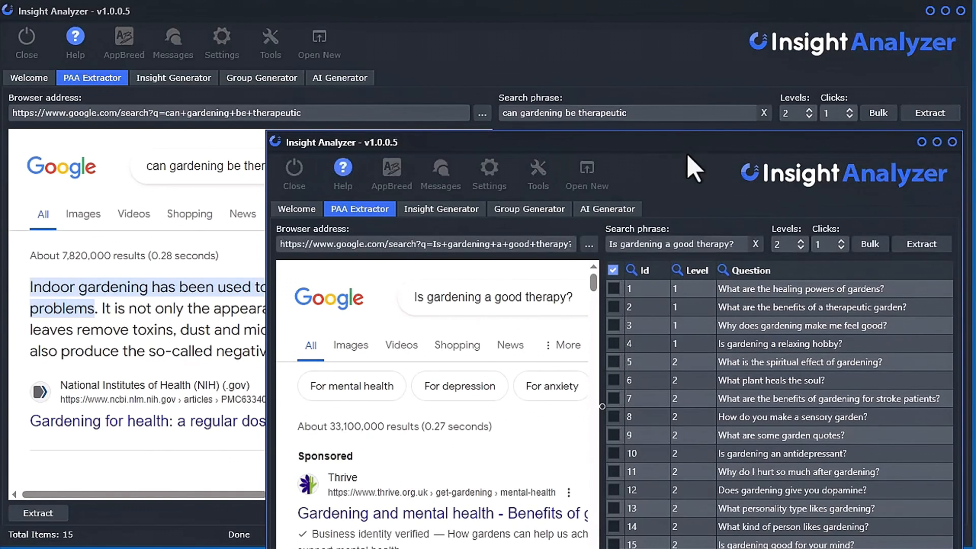
In the new instance, send the first five listed questions to the bulk PAA search tool and run the search on them
left_click_drag(684, 148, 424, 115)
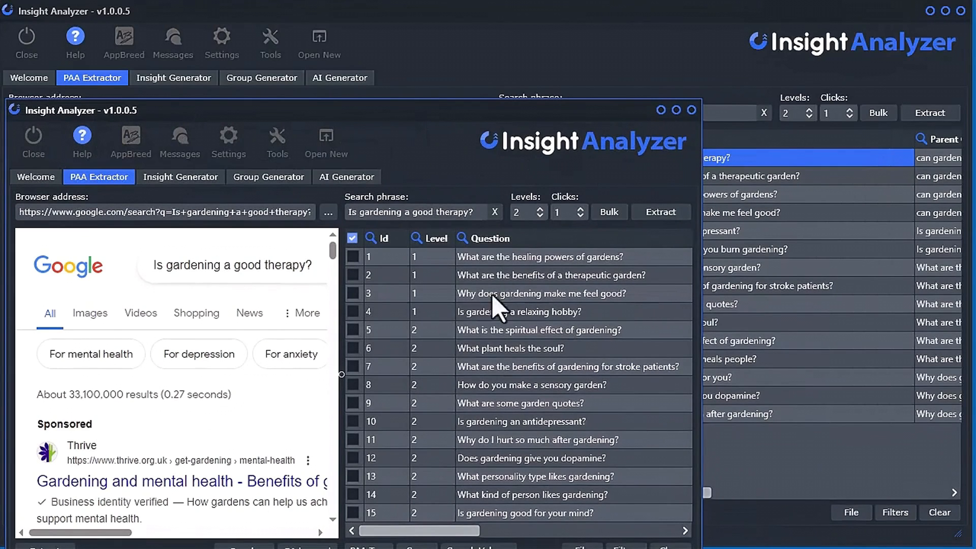
left_click(352, 256)
left_click(352, 275)
left_click(353, 293)
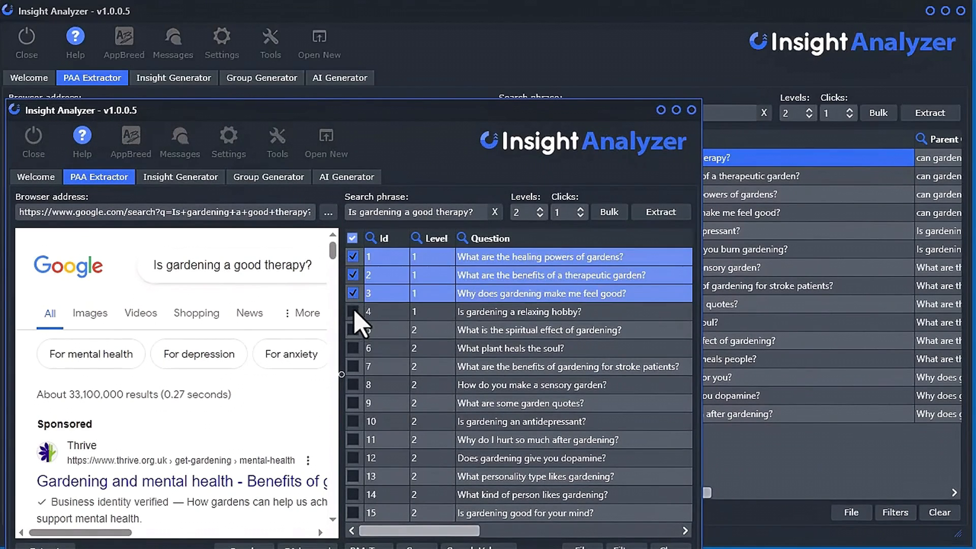
left_click(352, 311)
left_click(353, 329)
right_click(419, 293)
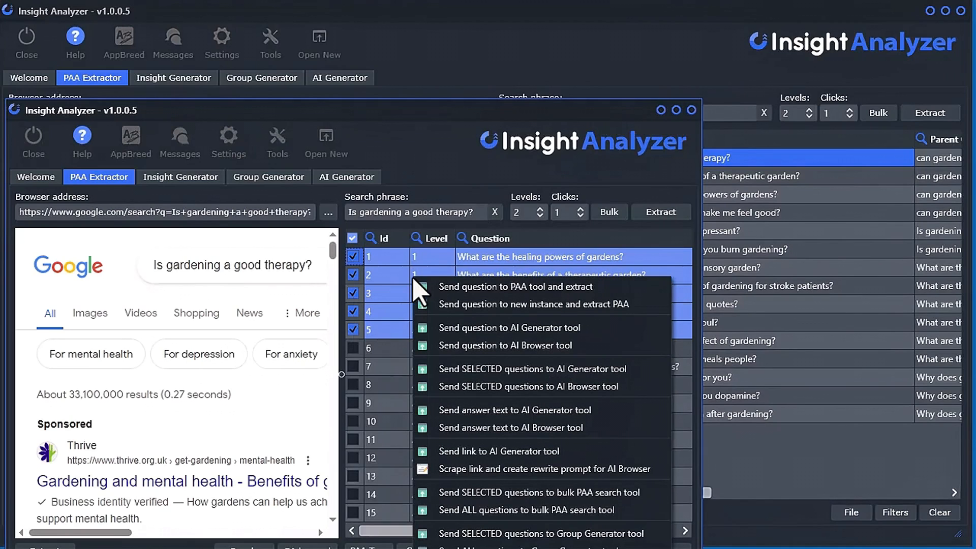
left_click(508, 492)
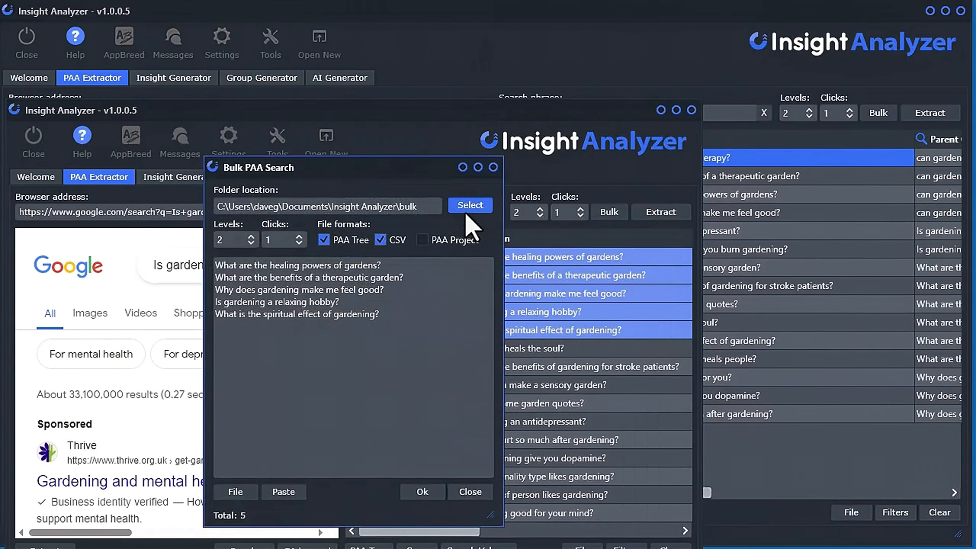
left_click(424, 494)
left_click(400, 387)
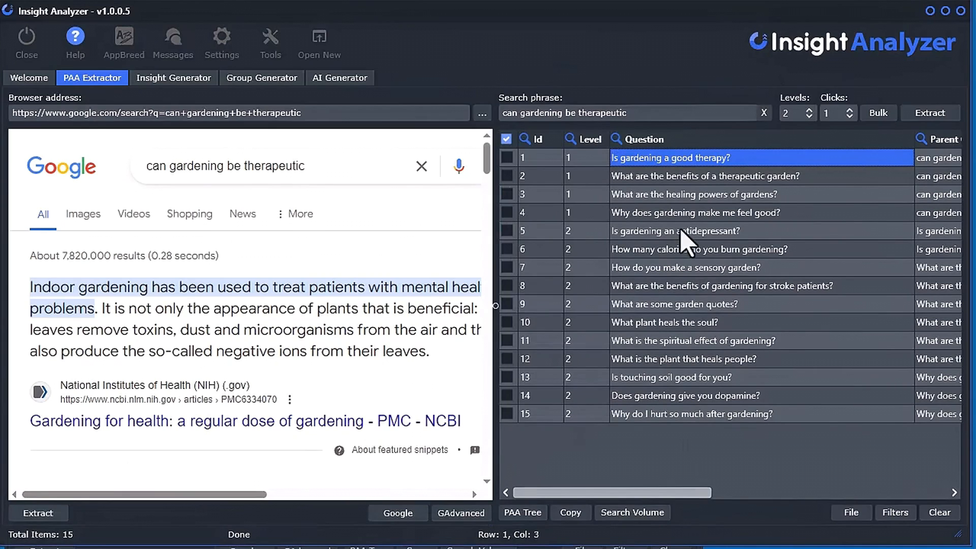
In the main instance, send questions 10 to 13, from "What plant heals the soul?" to "Is touching soil good for you?", to the bulk PAA search tool
left_click(507, 322)
left_click(507, 341)
left_click(507, 359)
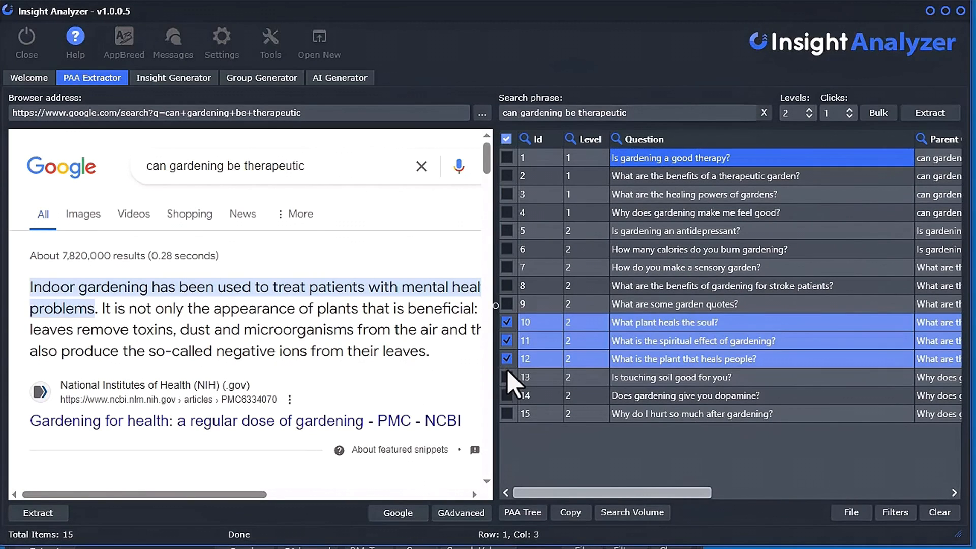
left_click(507, 377)
right_click(652, 300)
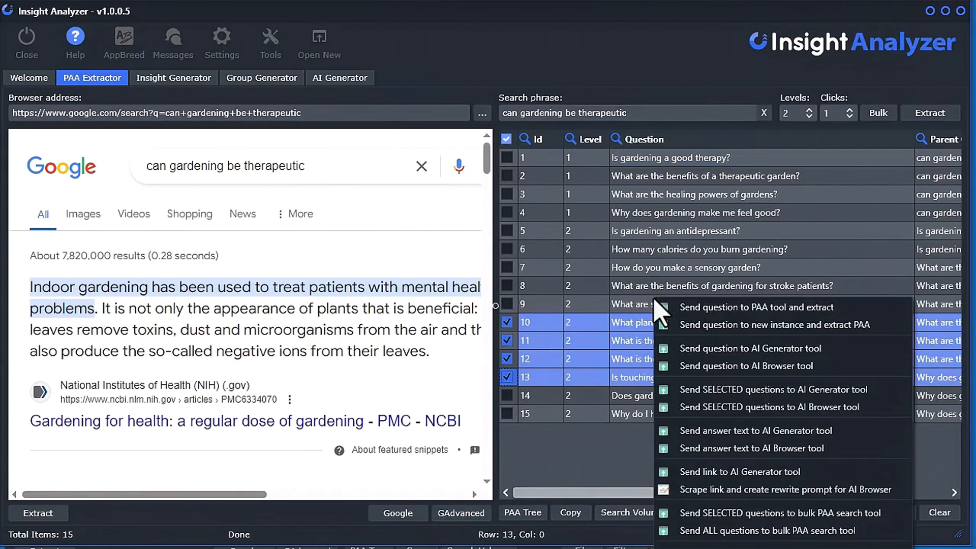
left_click(746, 512)
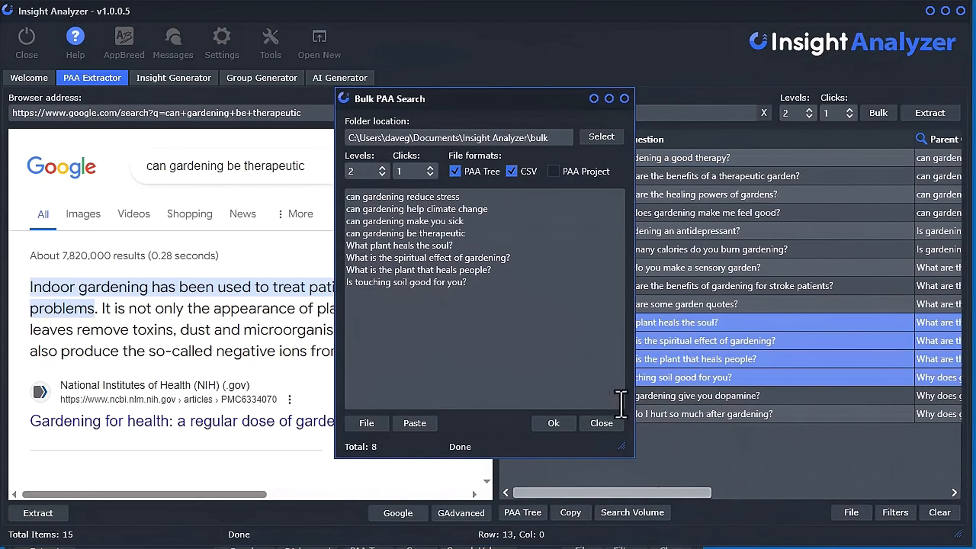
Remove the four "can gardening" phrases from the bulk list and run the search, agreeing to clear the existing grid data
left_click_drag(511, 232, 331, 194)
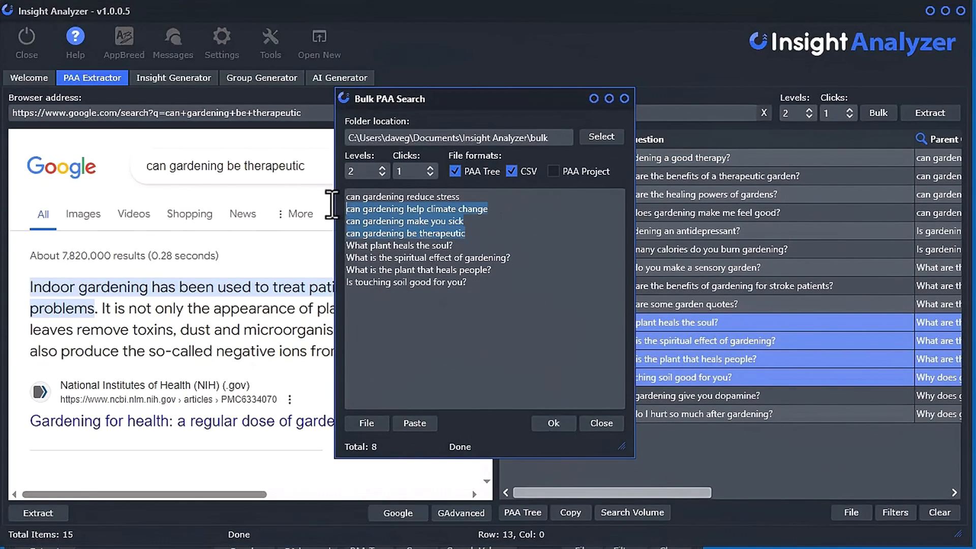
key("Delete")
left_click(542, 427)
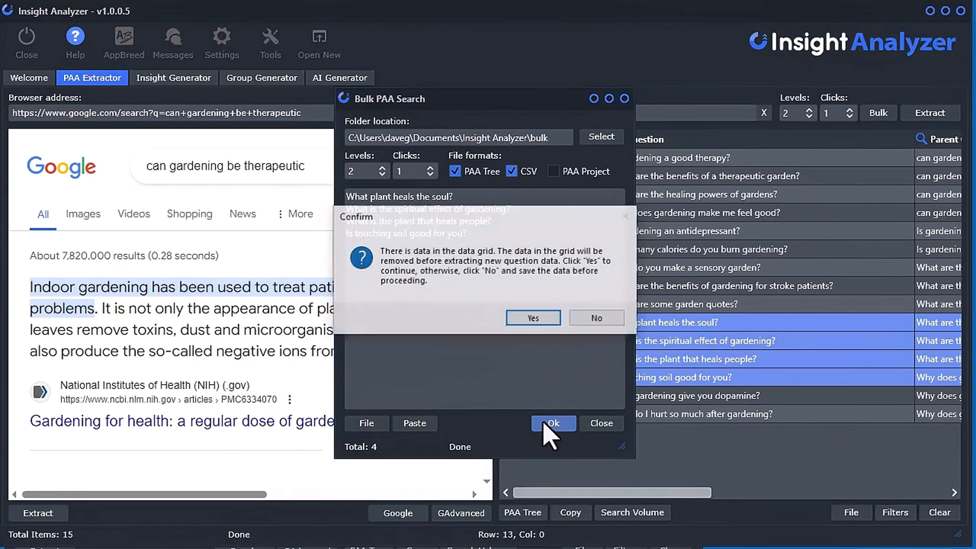
left_click(542, 320)
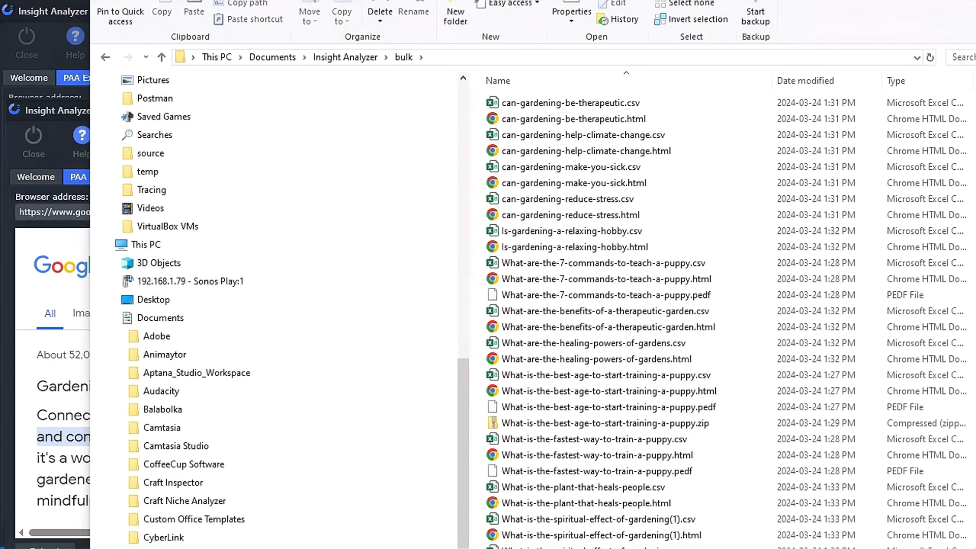
Look through the exported gardening files in the bulk folder in File Explorer, then move its window out of the way
left_click_drag(508, 0, 504, 0)
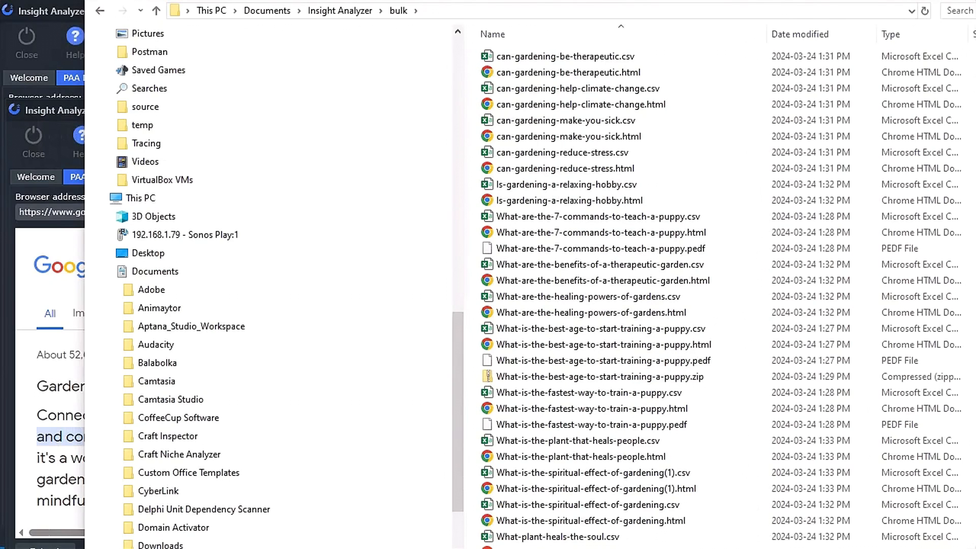
left_click_drag(503, 0, 975, 56)
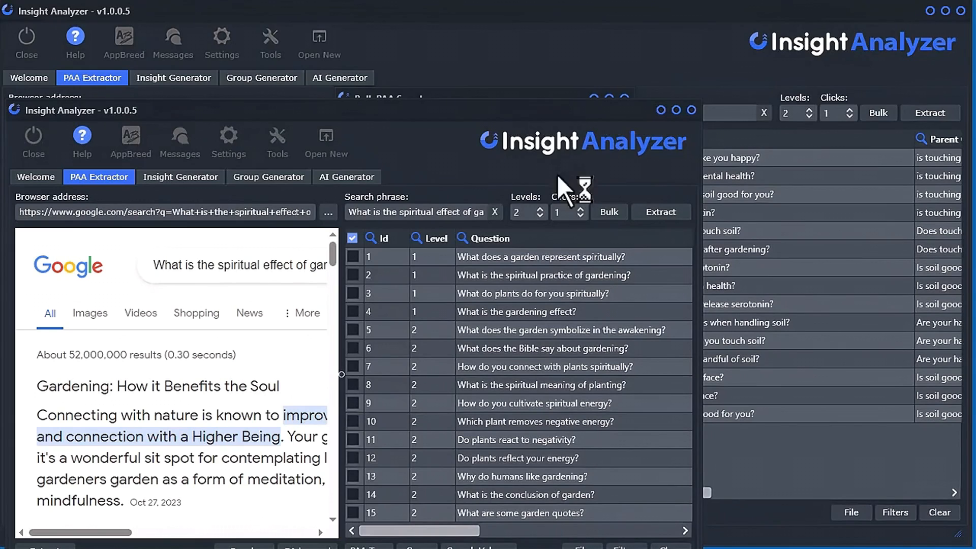
Move the second instance aside and close the Bulk PAA Search windows of both instances
left_click_drag(531, 110, 975, 96)
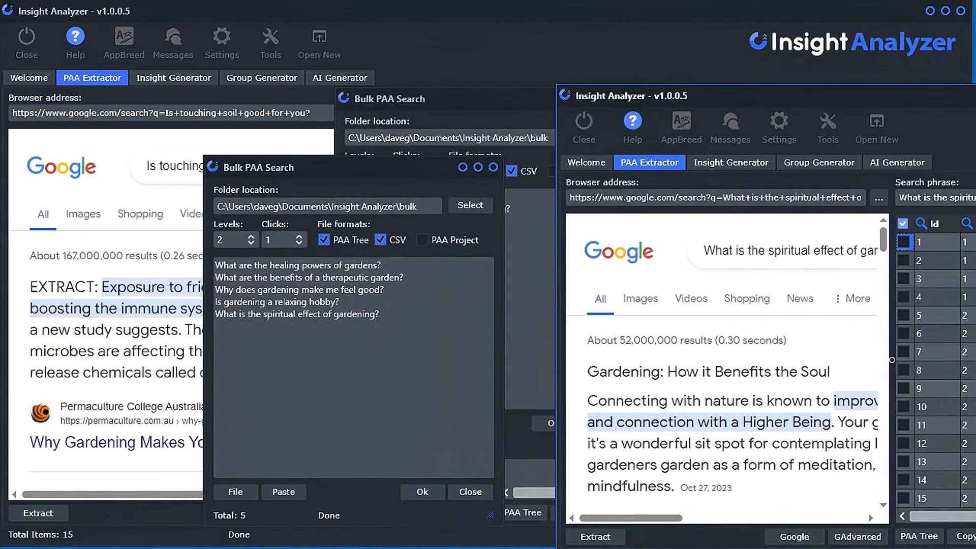
left_click(470, 491)
left_click(478, 99)
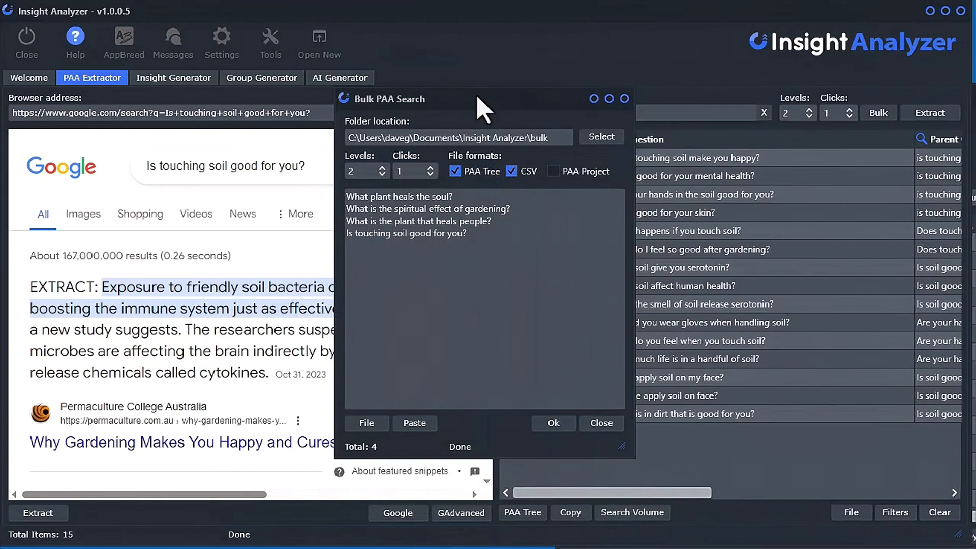
left_click(600, 423)
Bring the second instance's window back into full view over the main instance
left_click_drag(973, 91, 535, 35)
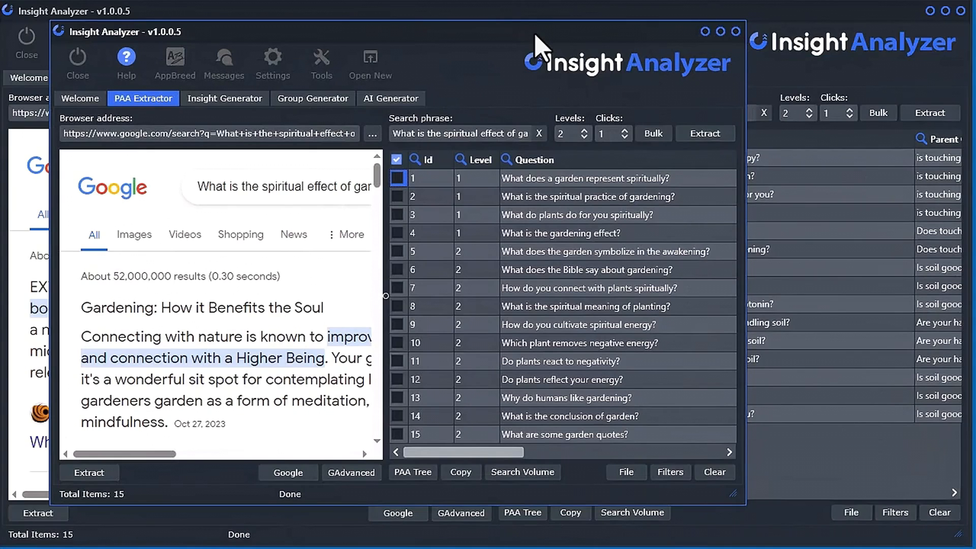
left_click_drag(536, 35, 626, 71)
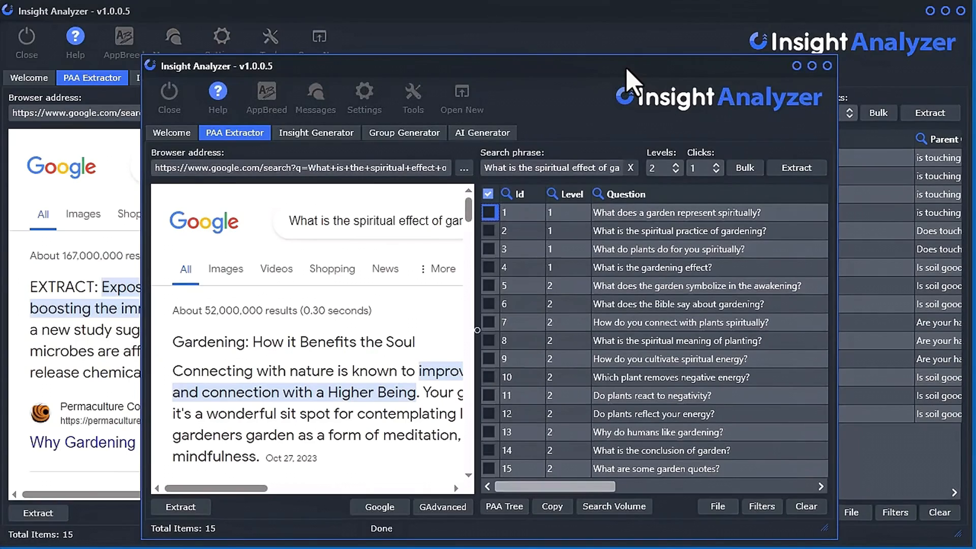
left_click_drag(626, 72, 526, 51)
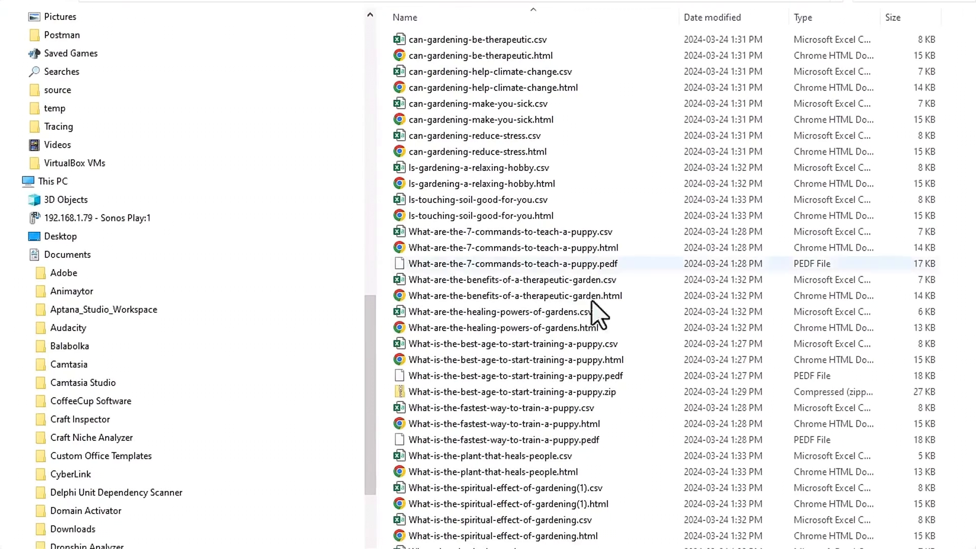